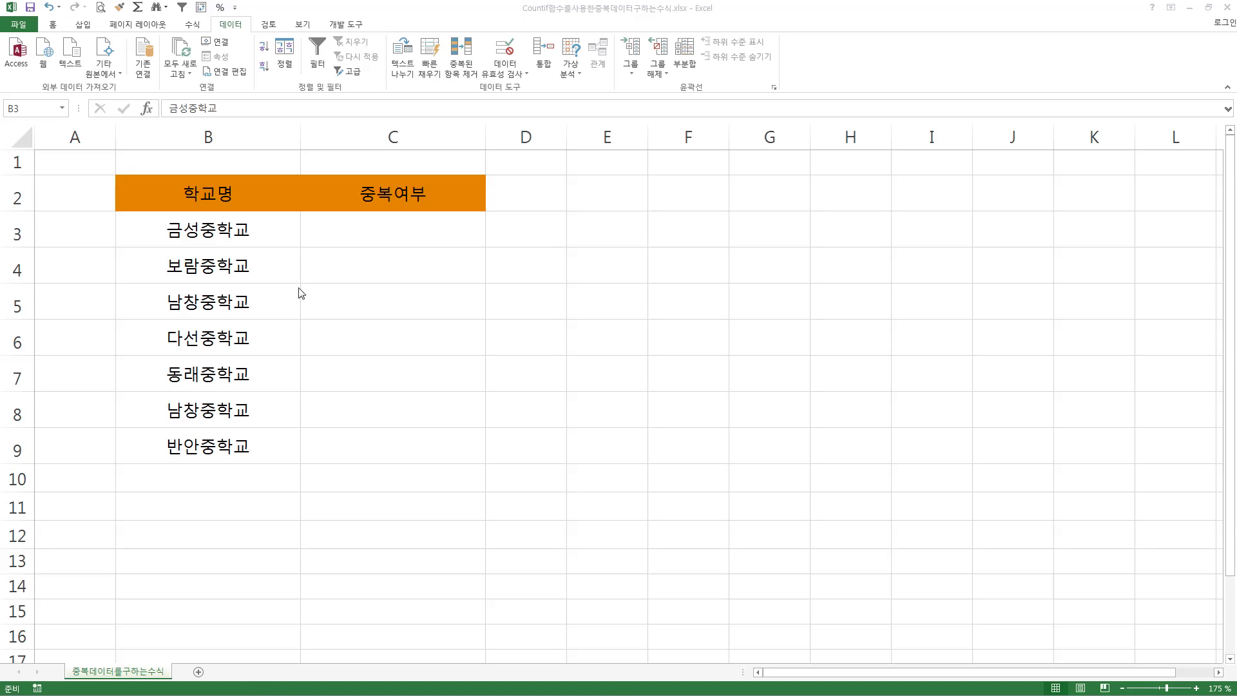
left_click(331, 224)
left_click(330, 225)
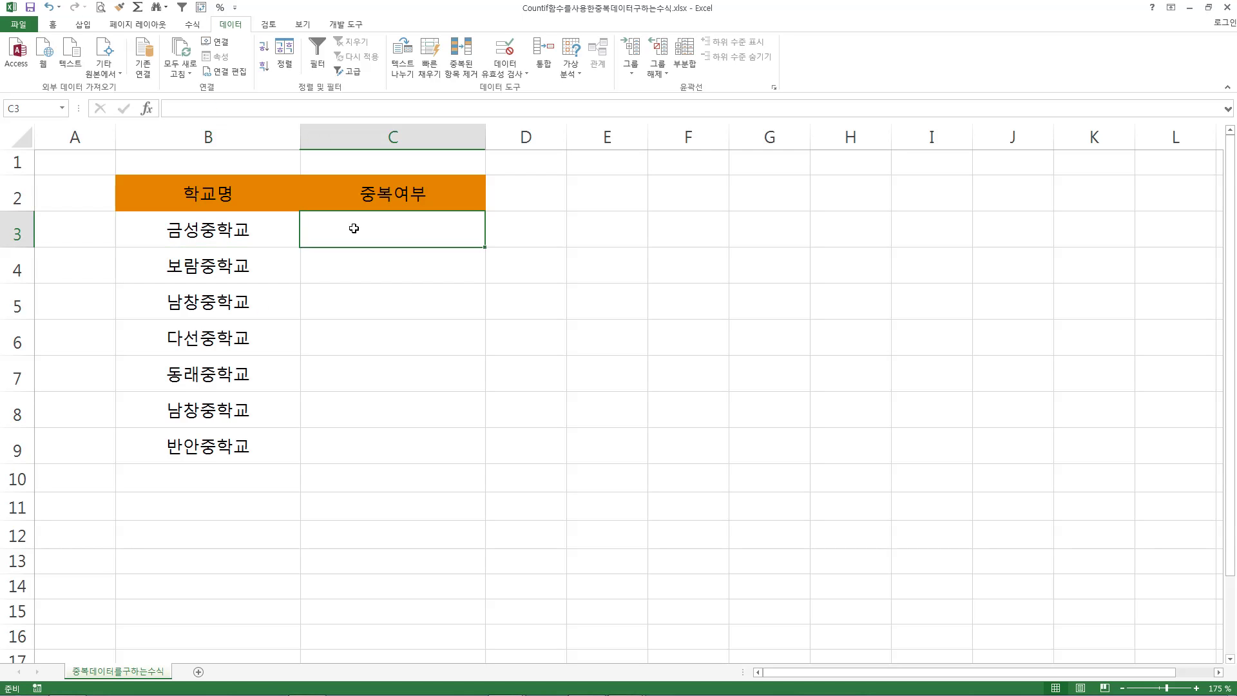
left_click(233, 230)
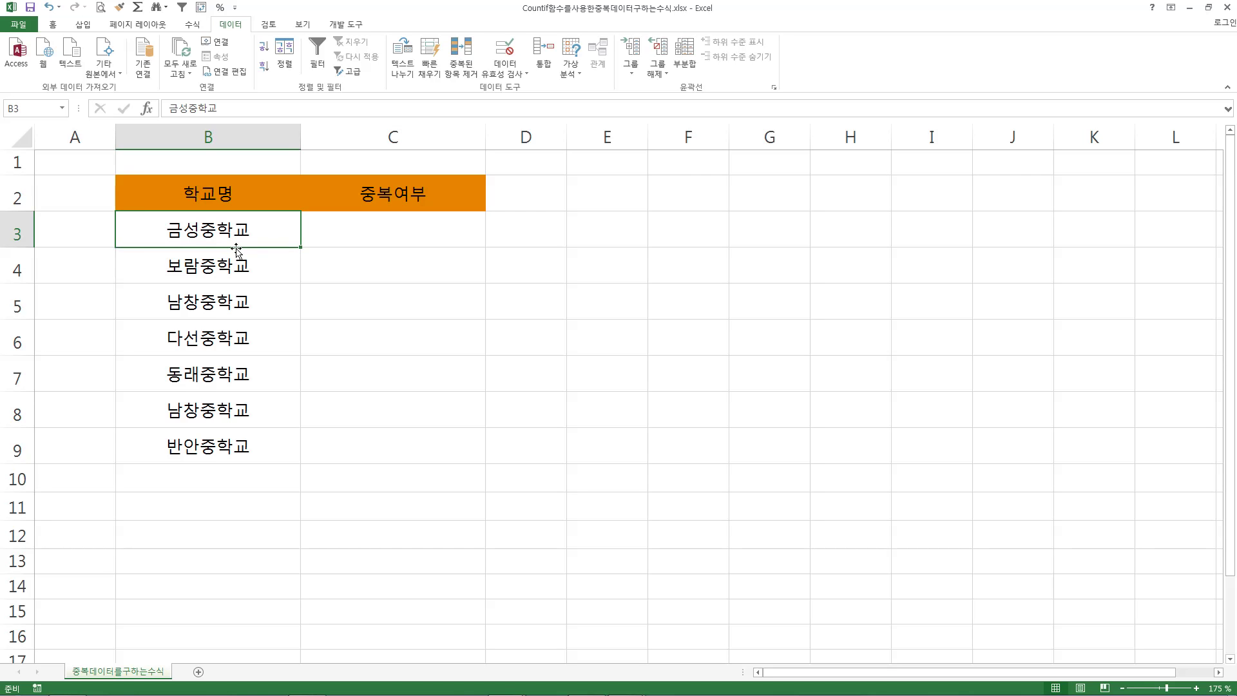
left_click(374, 239)
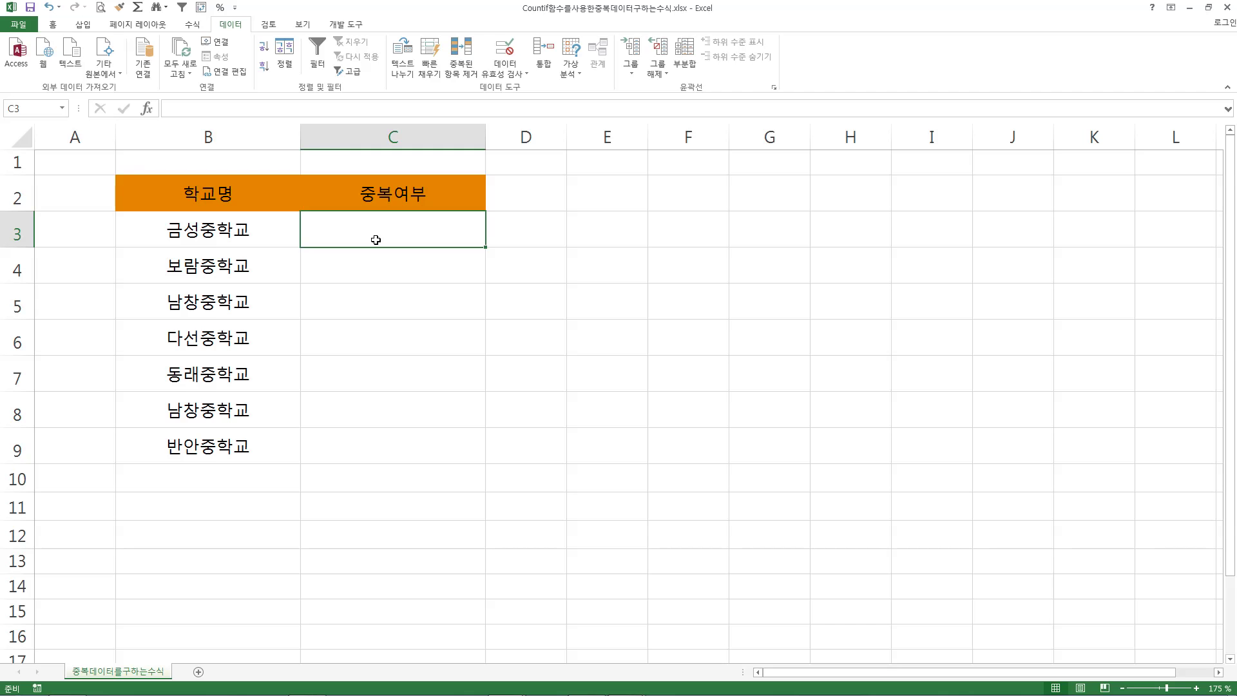
left_click(244, 229)
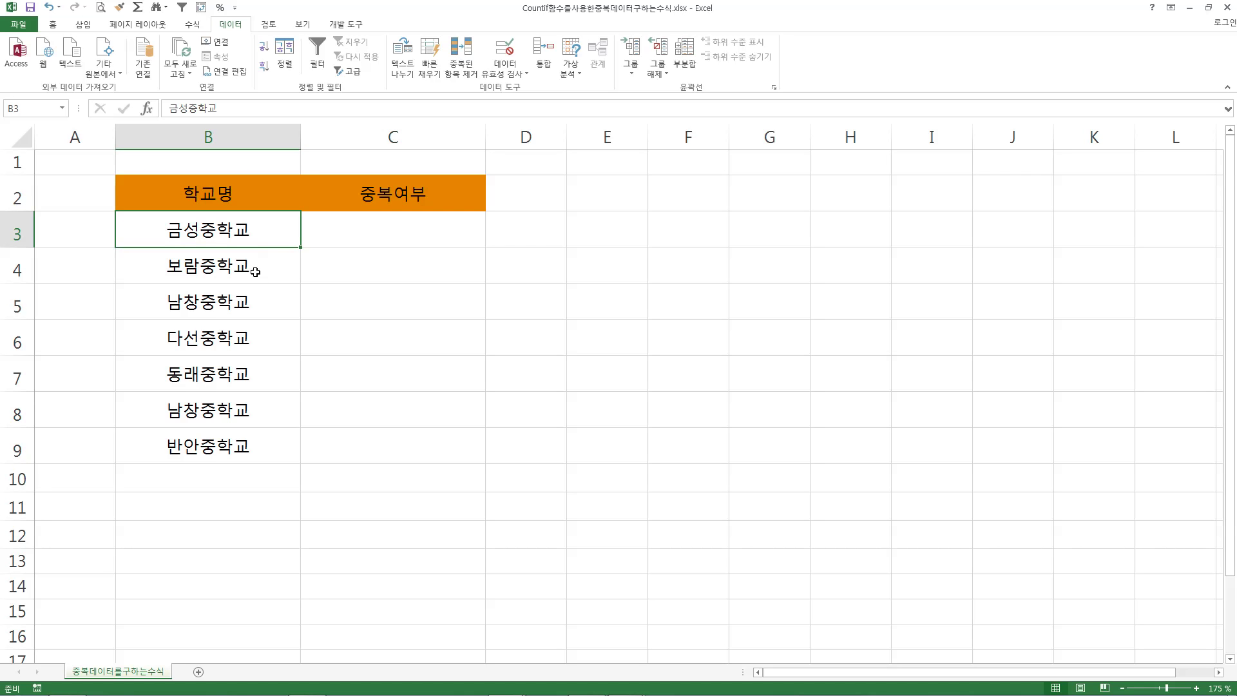
mouse_move(255, 316)
left_mouse_down()
mouse_move(145, 315)
mouse_move(226, 284)
mouse_move(249, 313)
left_mouse_up()
mouse_move(236, 433)
left_mouse_down()
mouse_move(147, 380)
mouse_move(222, 437)
mouse_move(174, 440)
left_mouse_up()
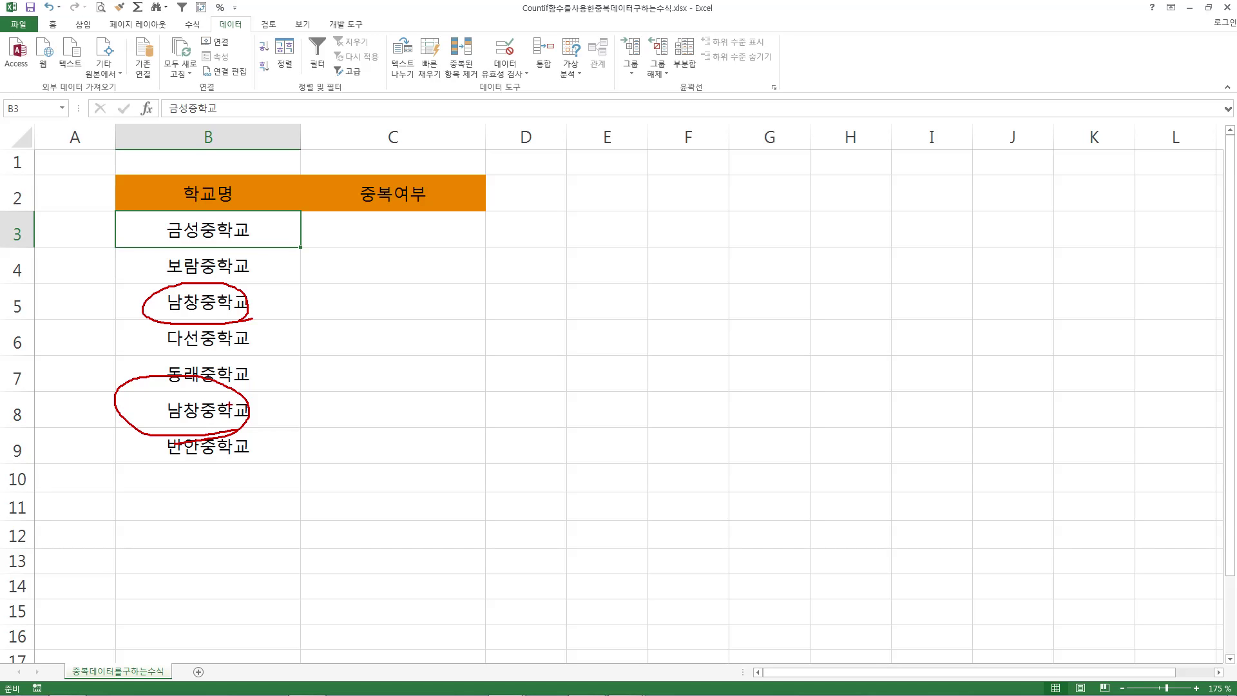
key("Escape")
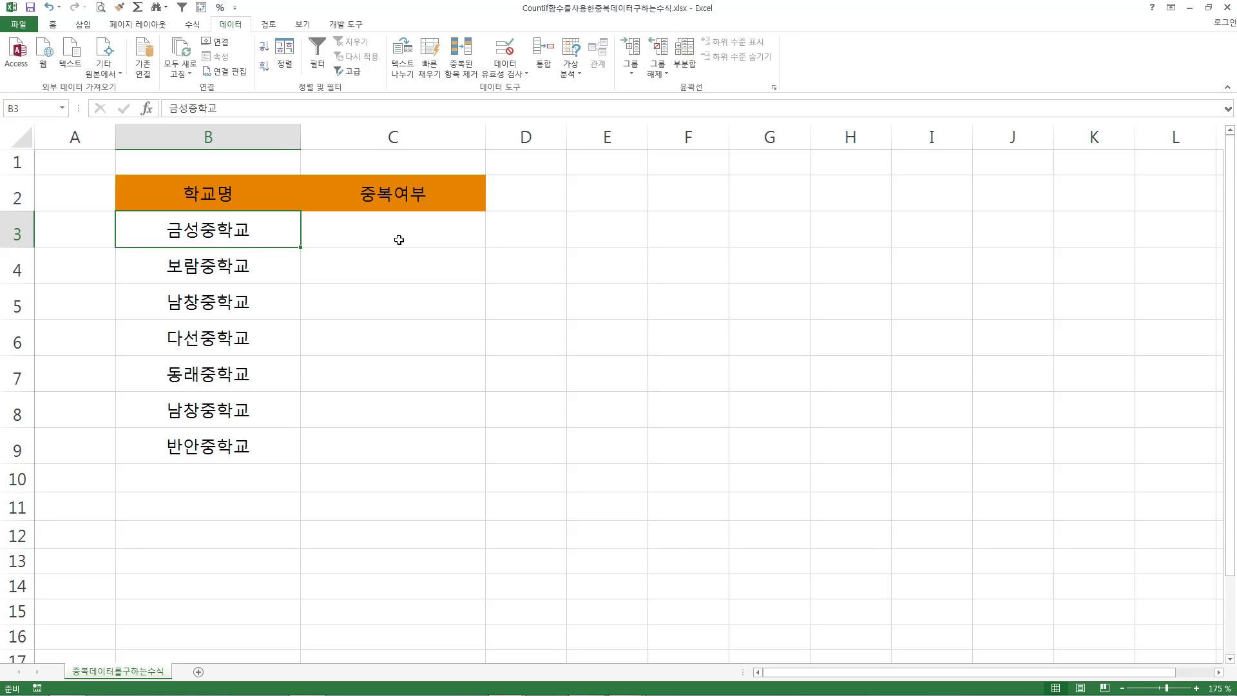
left_click(408, 233)
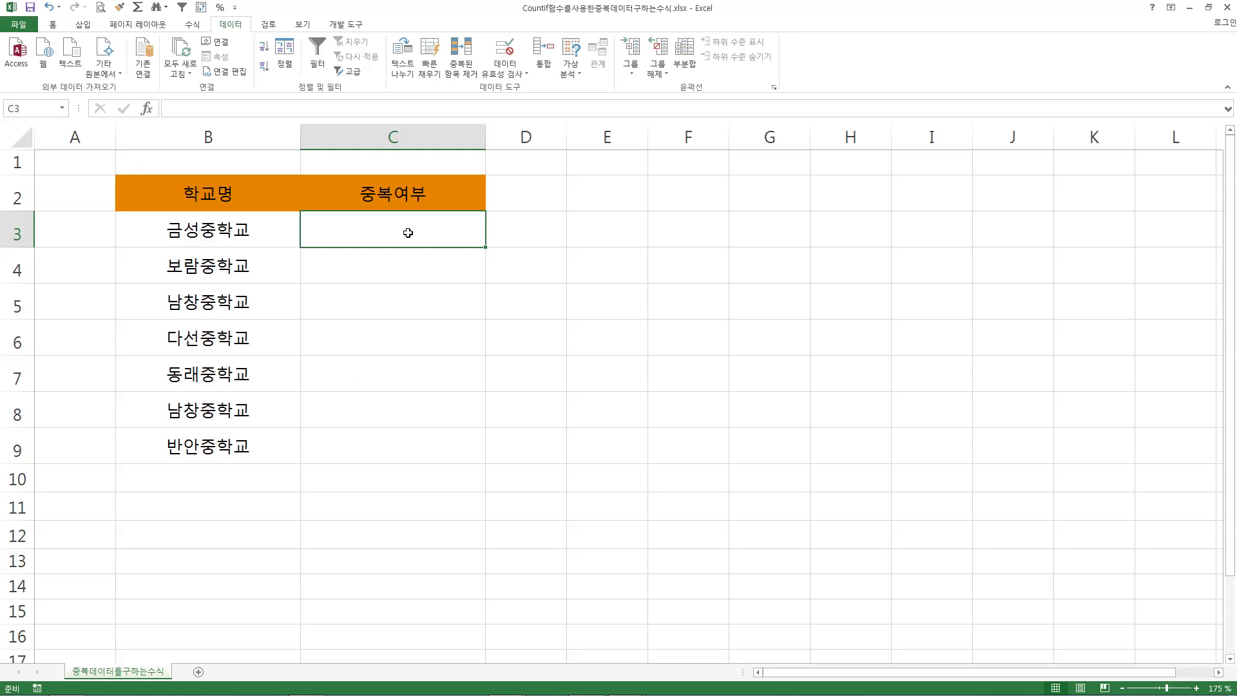
left_click(223, 233)
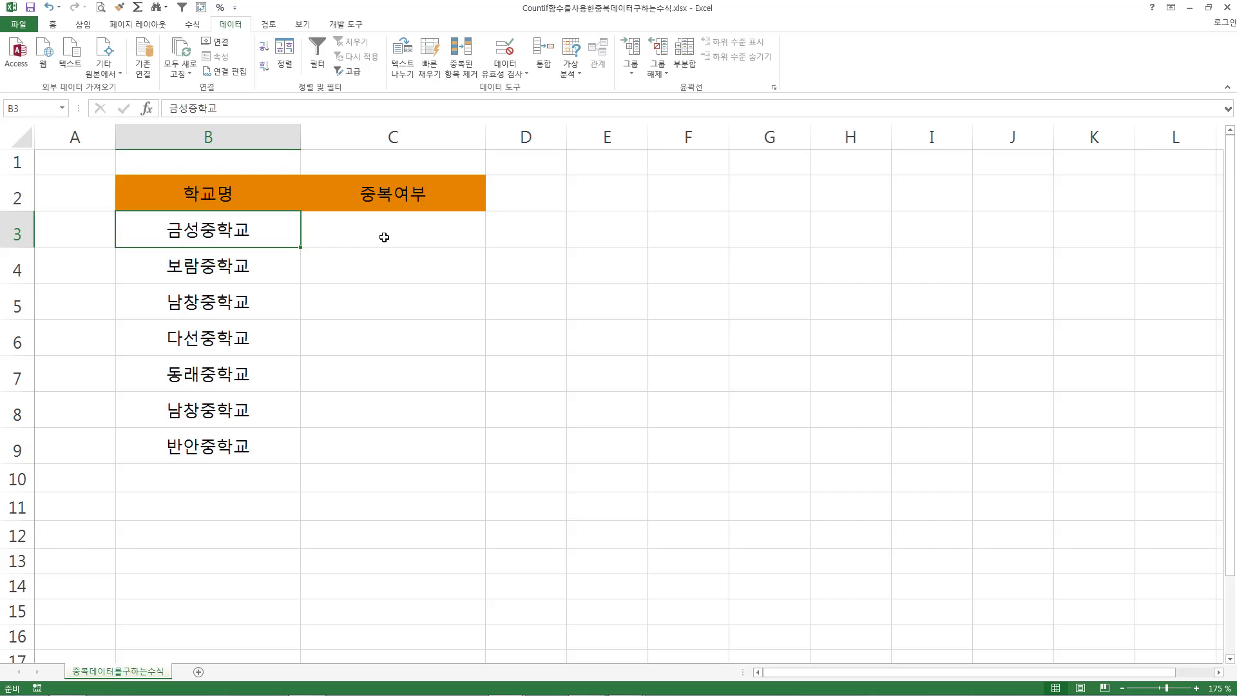
Start an IF formula in cell C3 and open its function arguments.
left_click(418, 233)
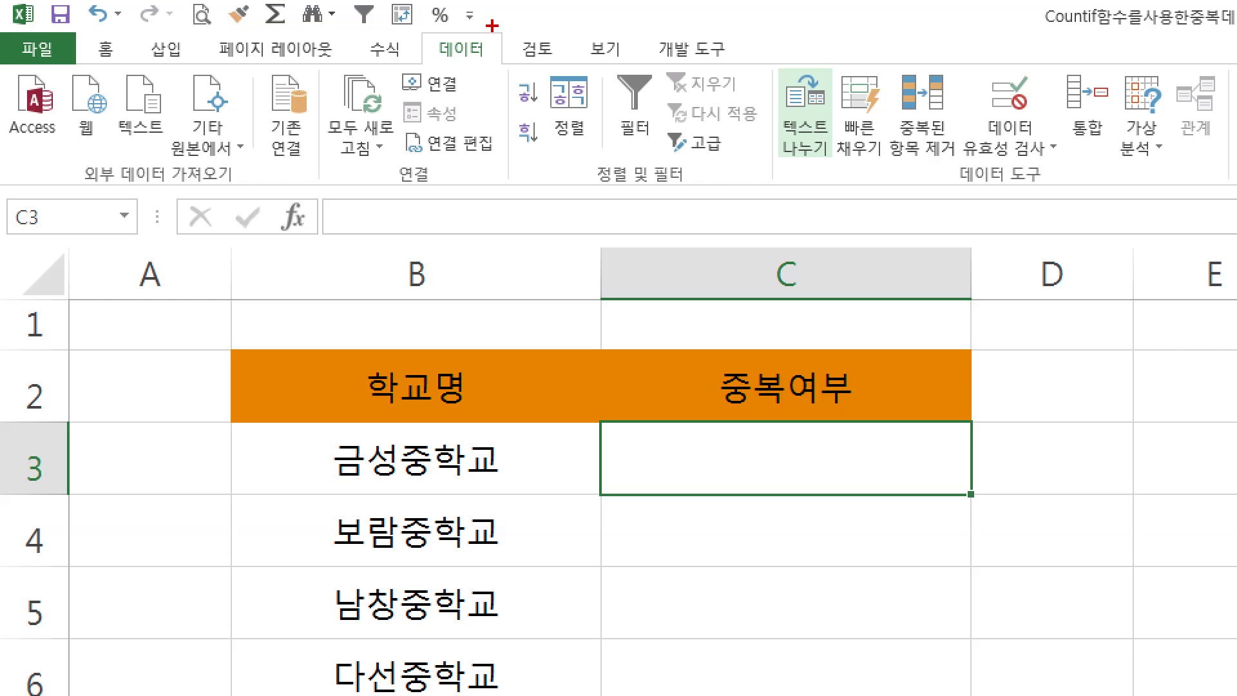
left_click_drag(444, 29, 480, 2)
mouse_move(901, 169)
left_mouse_down()
mouse_move(959, 170)
mouse_move(871, 177)
left_mouse_up()
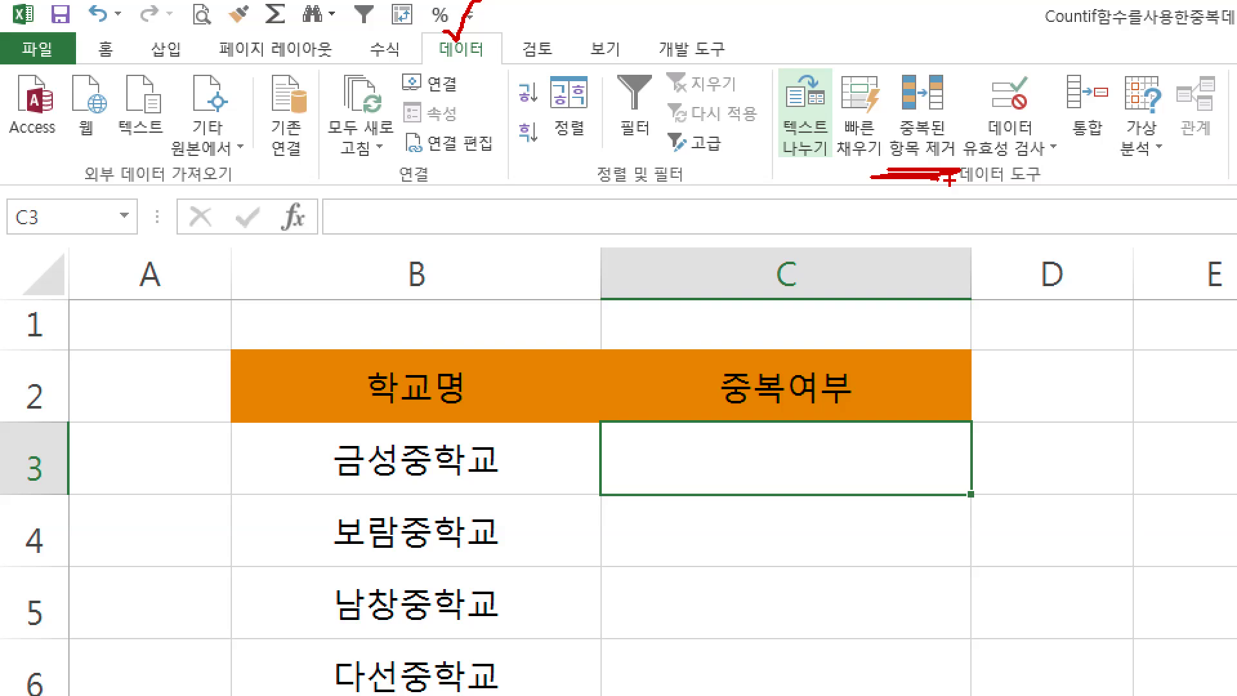
key("Escape")
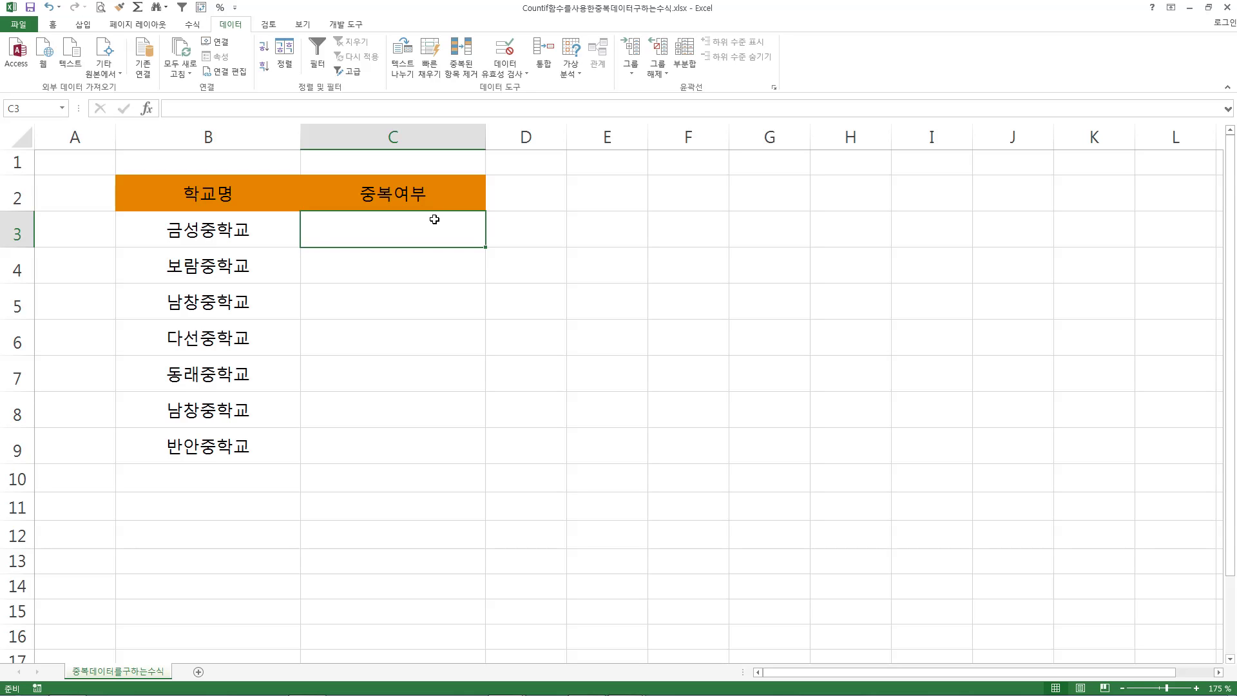
type("=")
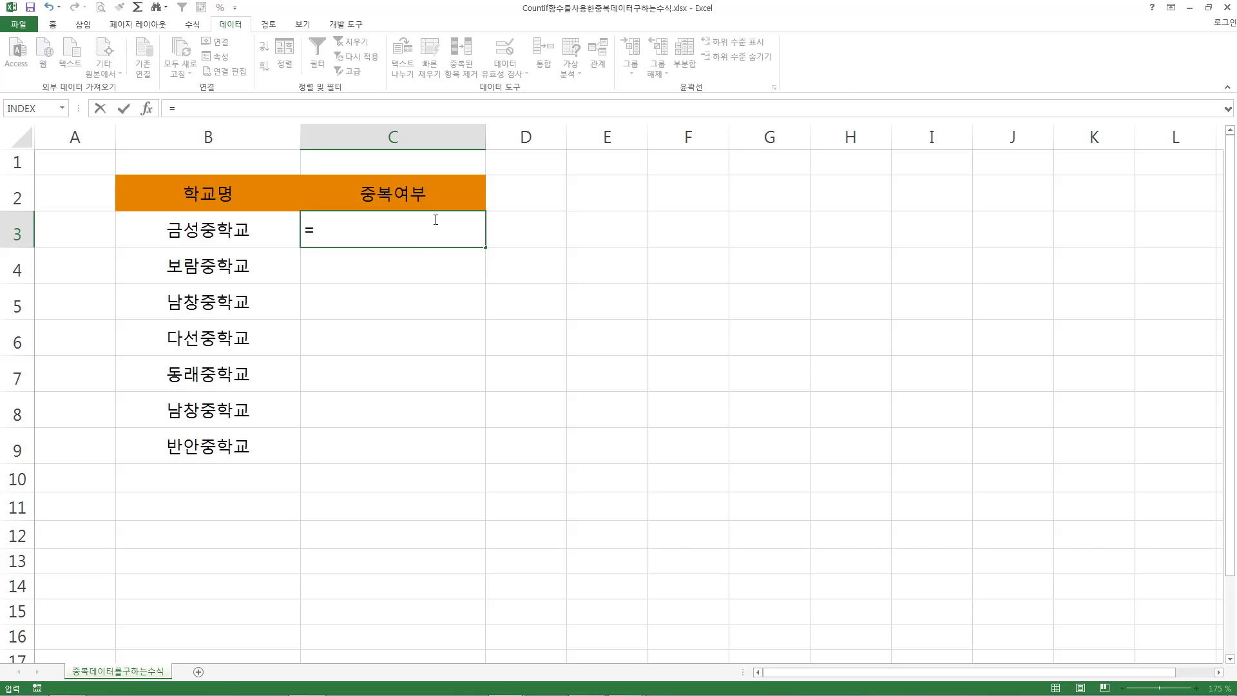
type("if()")
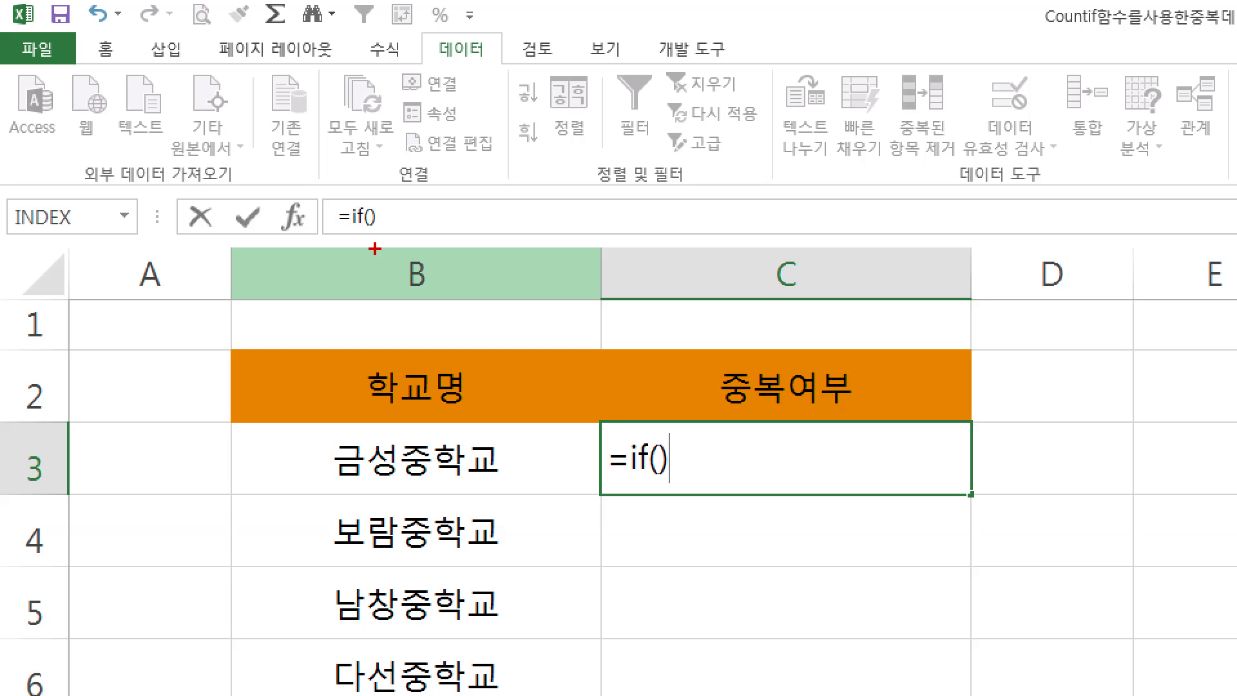
left_click_drag(291, 198, 319, 165)
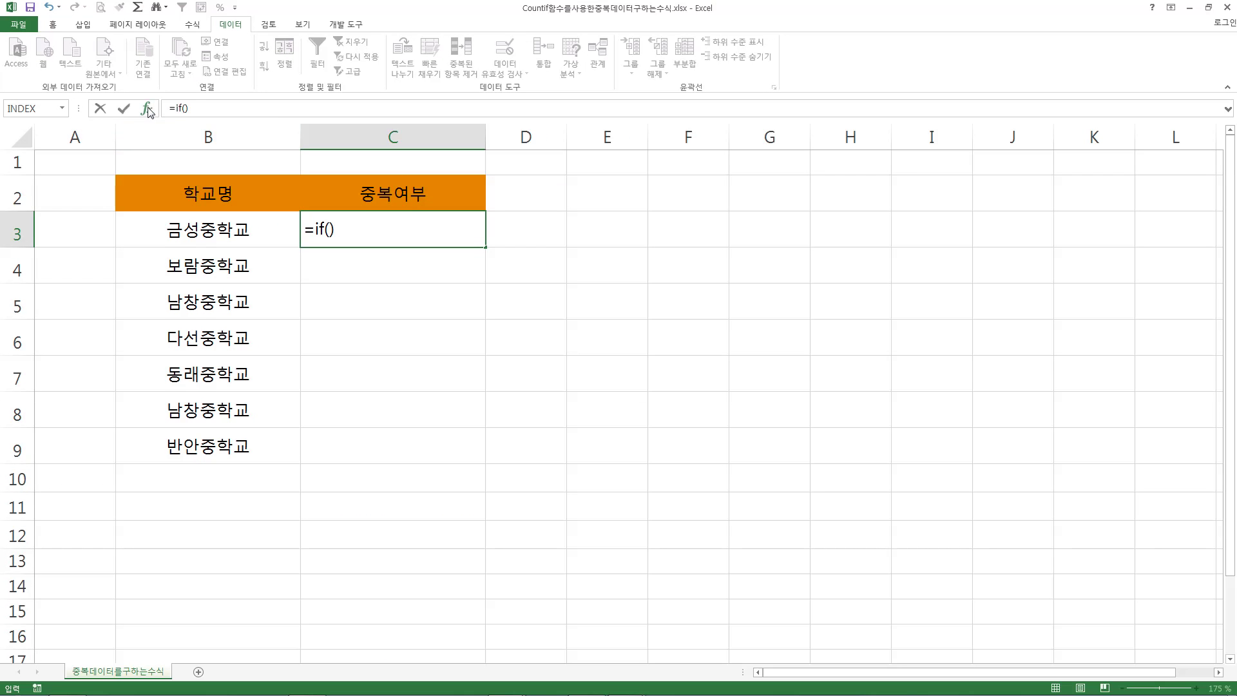
left_click(293, 216)
left_click_drag(699, 168, 477, 271)
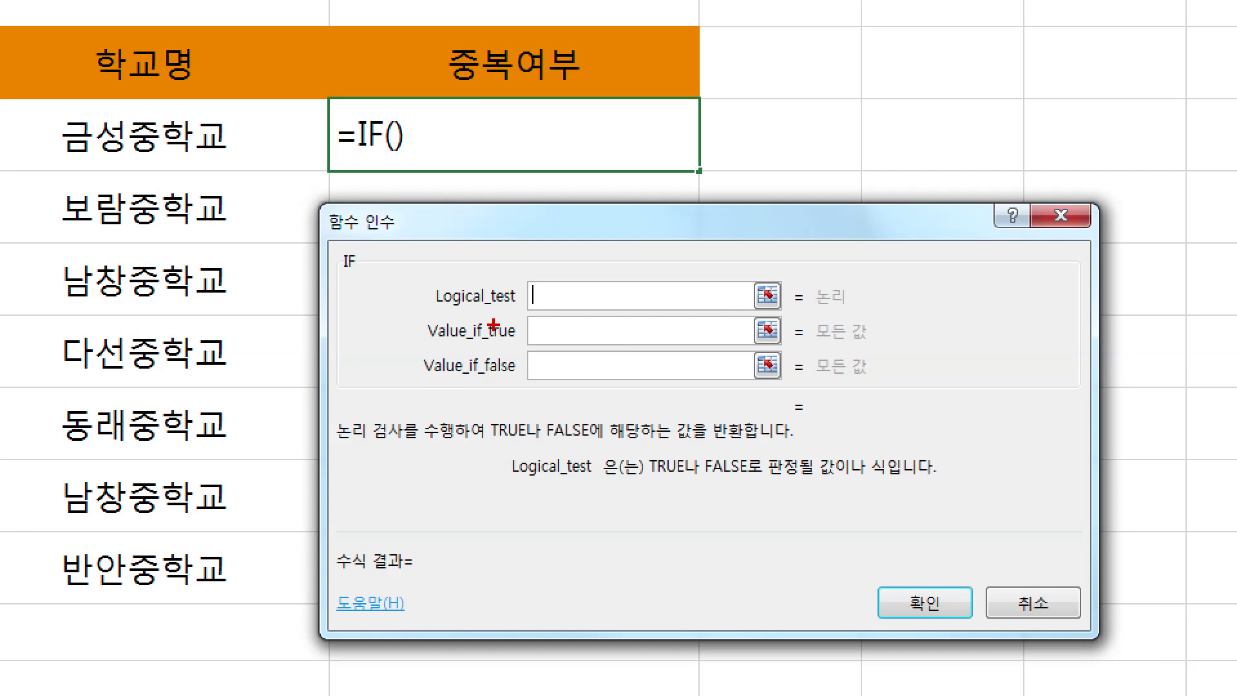
mouse_move(444, 318)
left_mouse_down()
mouse_move(570, 317)
mouse_move(543, 336)
mouse_move(583, 305)
mouse_move(566, 353)
left_mouse_up()
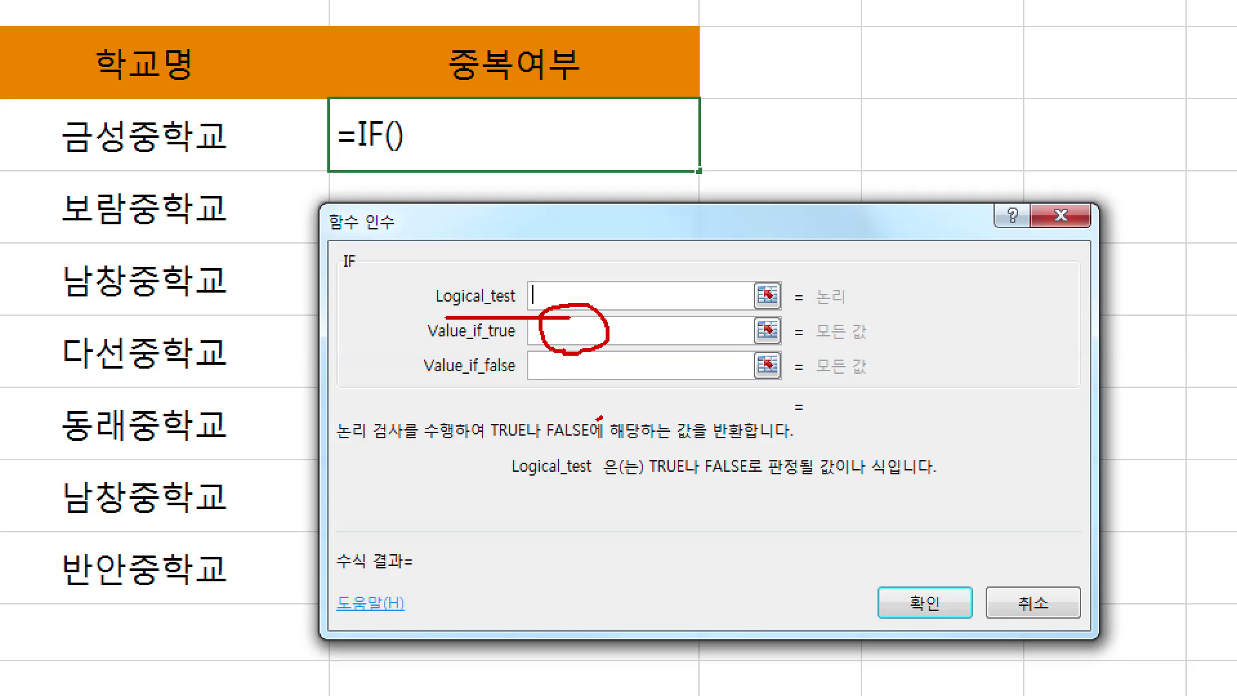
mouse_move(598, 417)
left_mouse_down()
mouse_move(554, 371)
mouse_move(611, 403)
mouse_move(594, 416)
left_mouse_up()
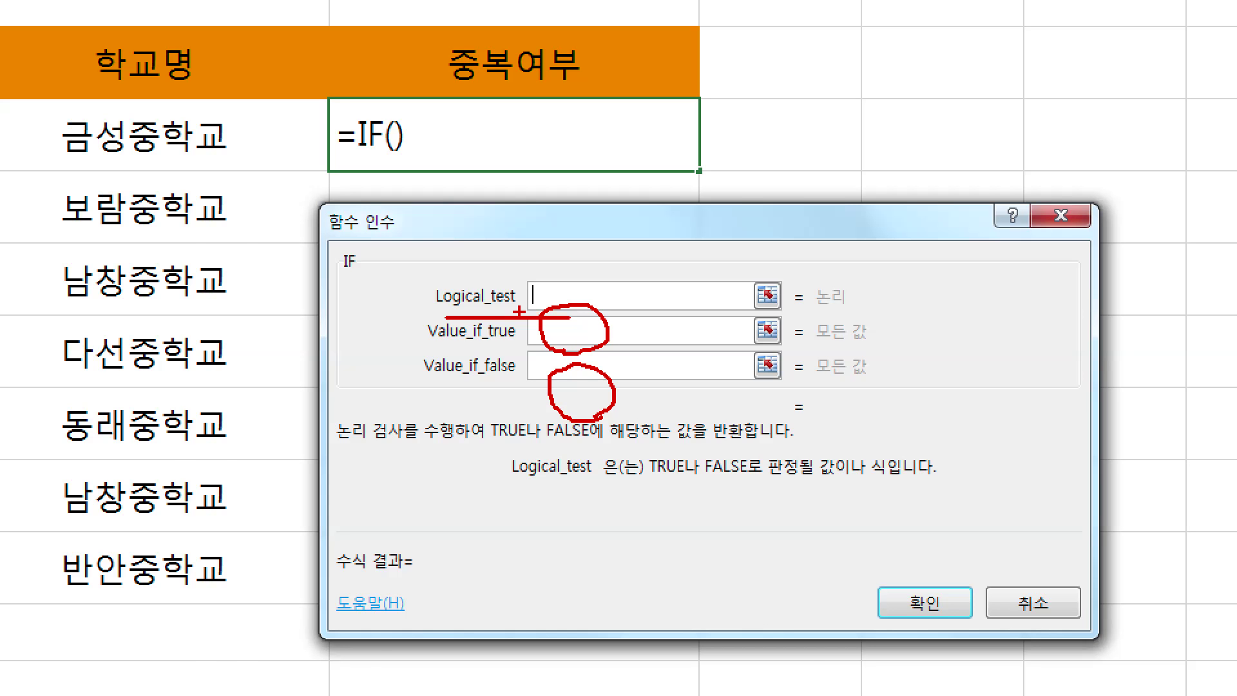
key("Escape")
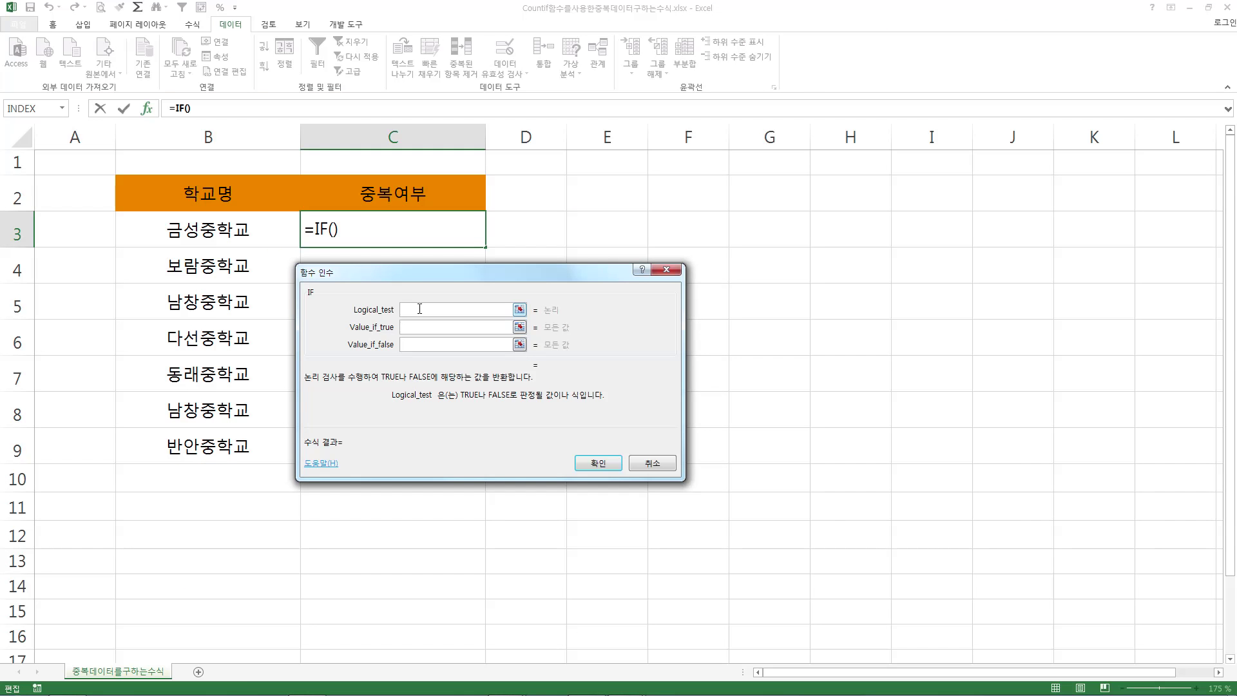
Enter countif() as the IF function's Logical_test and open the nested COUNTIF function's arguments.
left_click(429, 312)
mouse_move(185, 242)
left_mouse_down()
mouse_move(155, 230)
mouse_move(230, 210)
mouse_move(201, 243)
mouse_move(265, 385)
mouse_move(236, 427)
left_mouse_up()
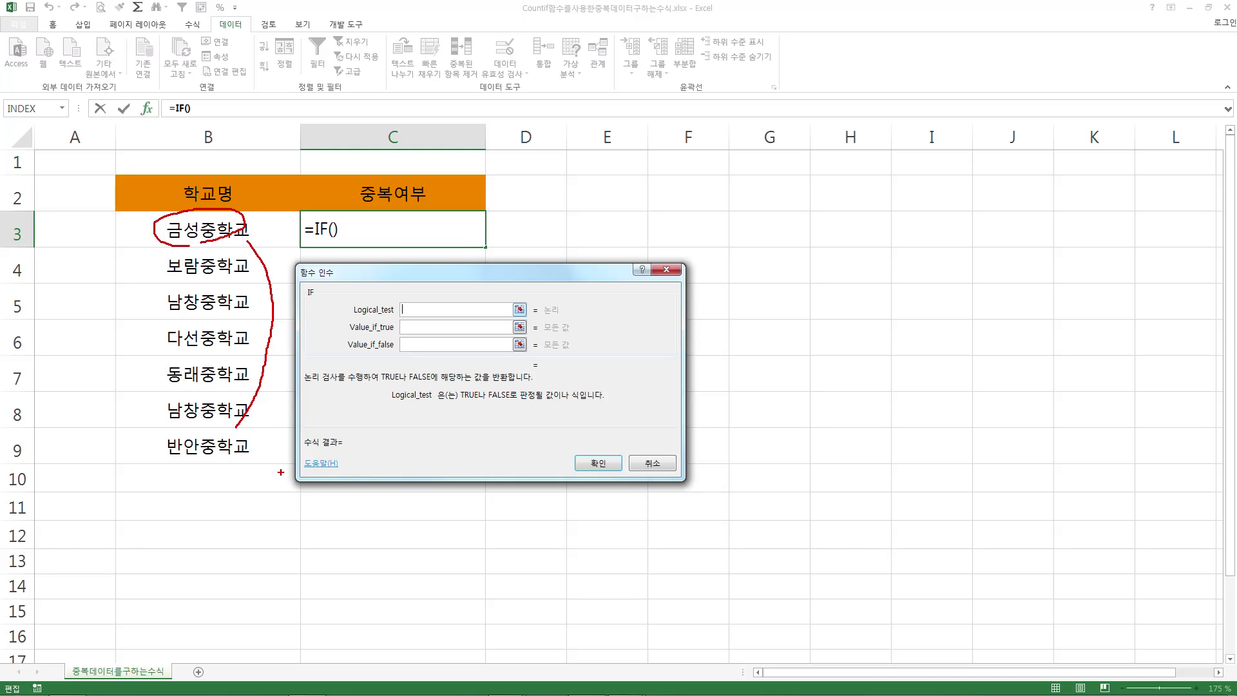
key("Escape")
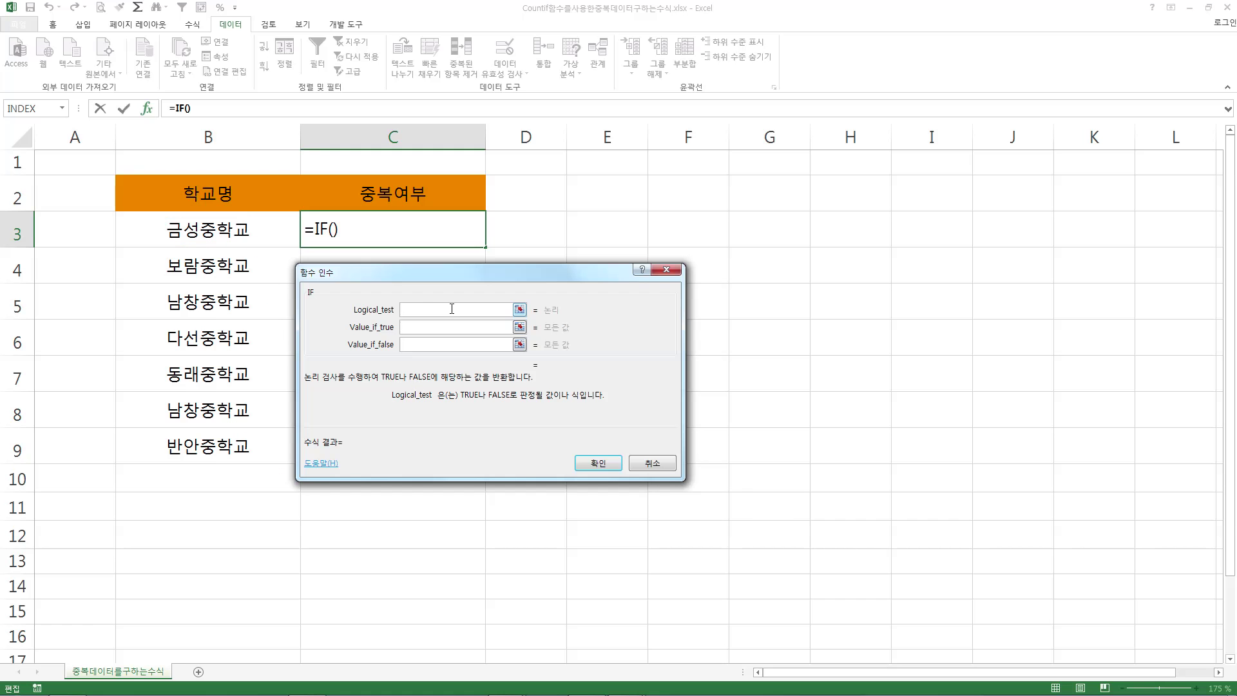
type("counti")
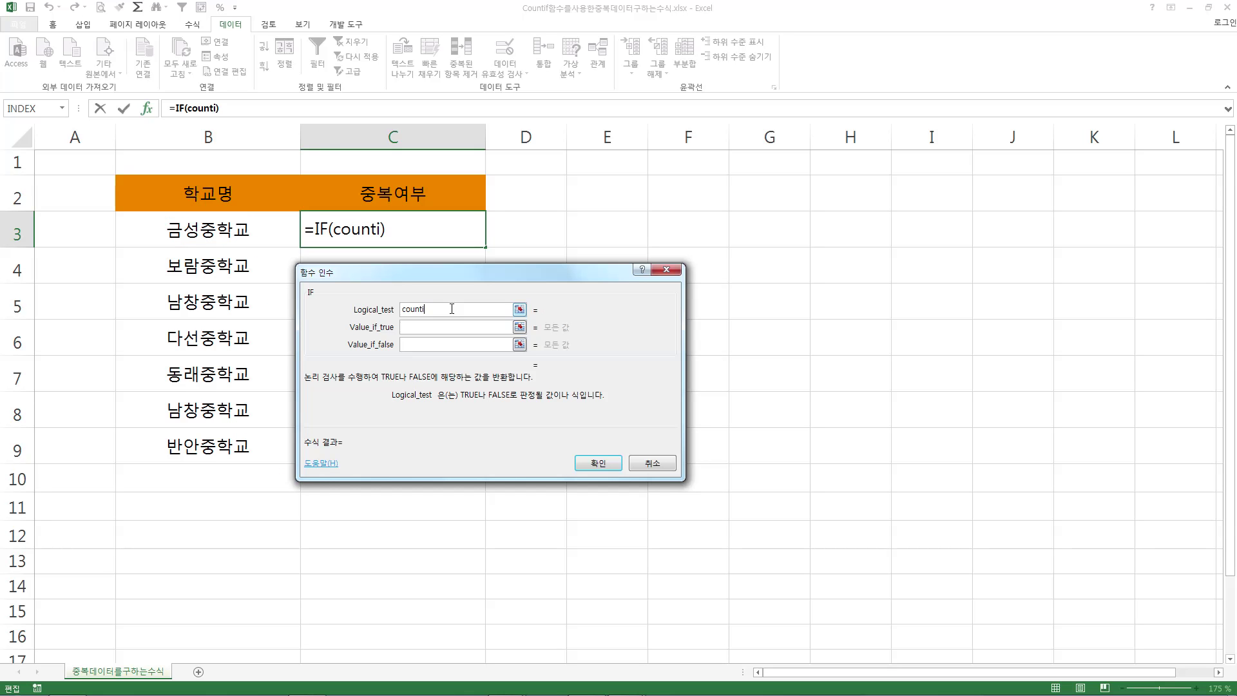
type("f()")
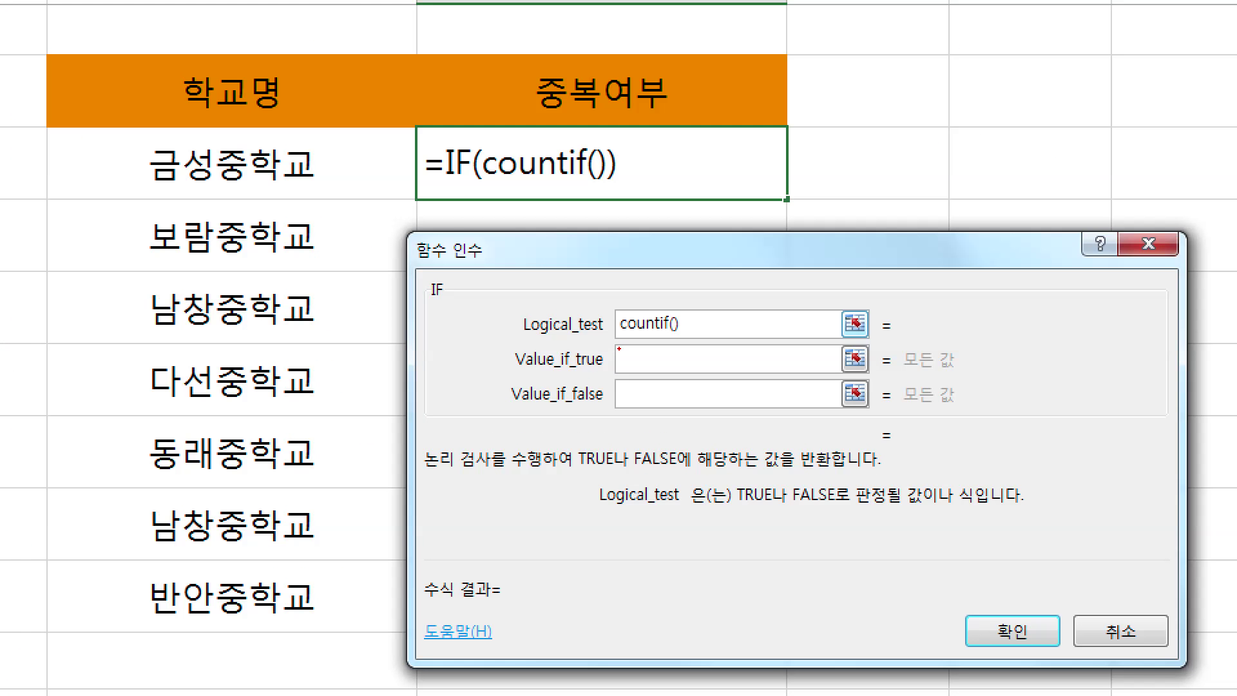
left_click_drag(602, 345, 678, 341)
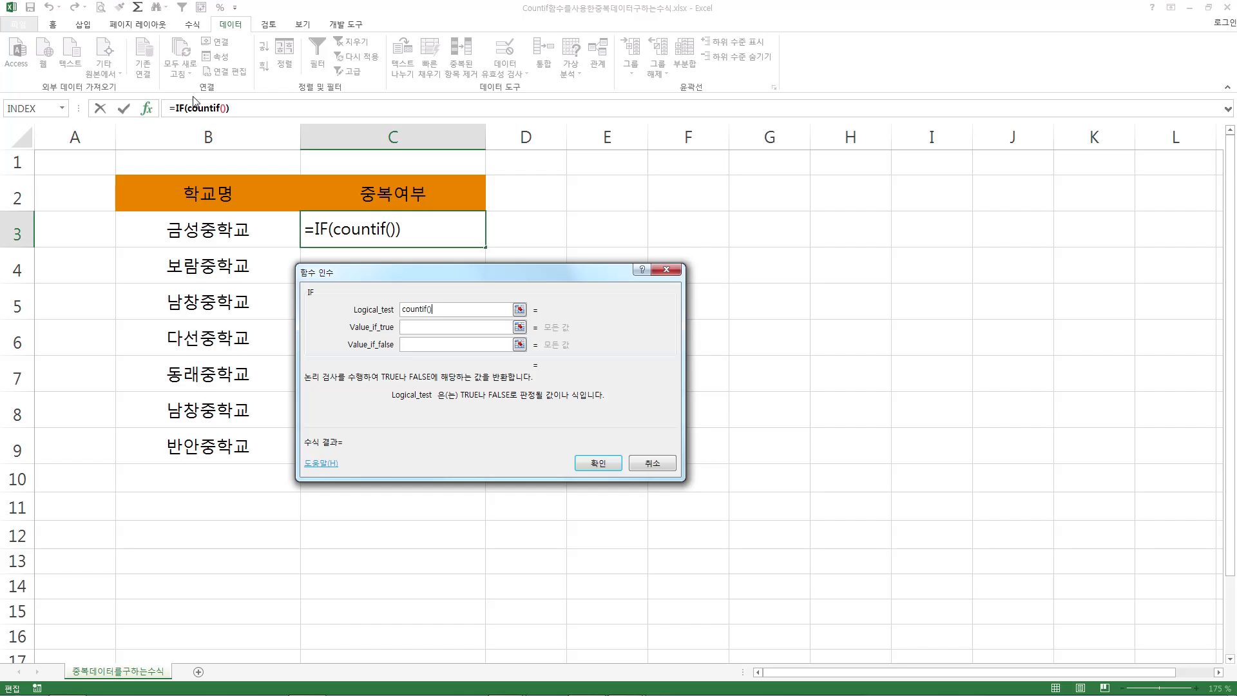
left_click(356, 309)
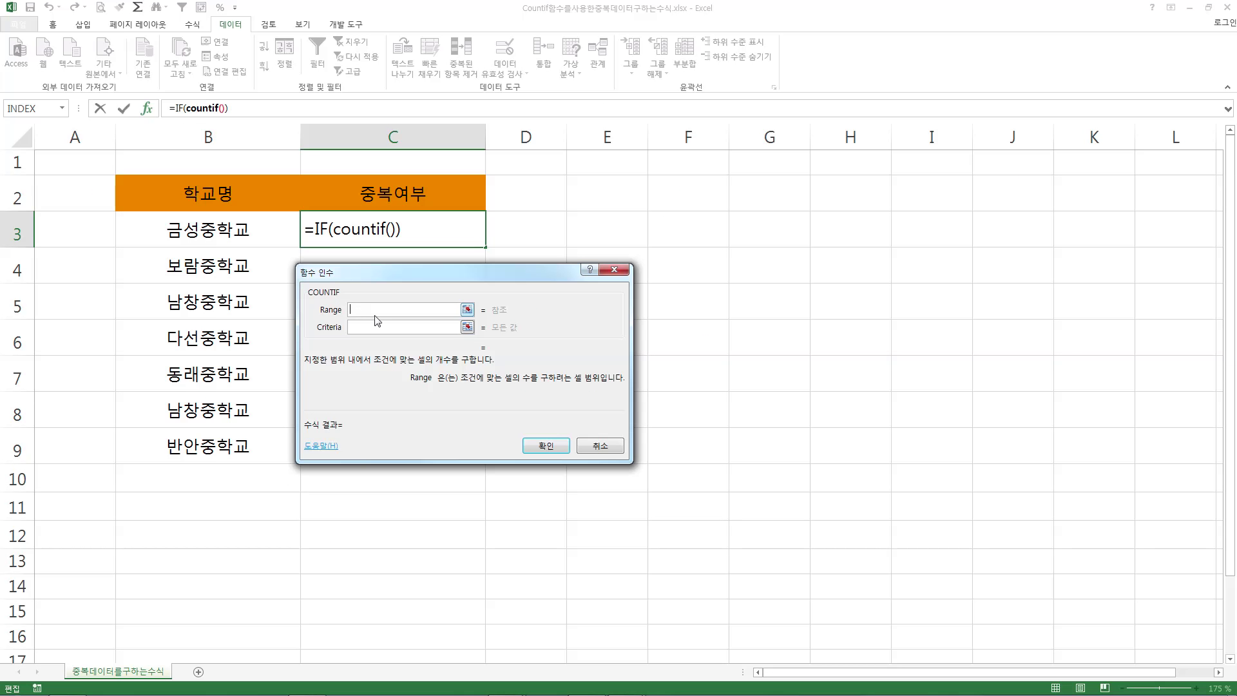
Set the COUNTIF Range to the school names as the absolute reference $B$3:$B$9, and move the dialog clear of the table.
left_click_drag(236, 231, 219, 444)
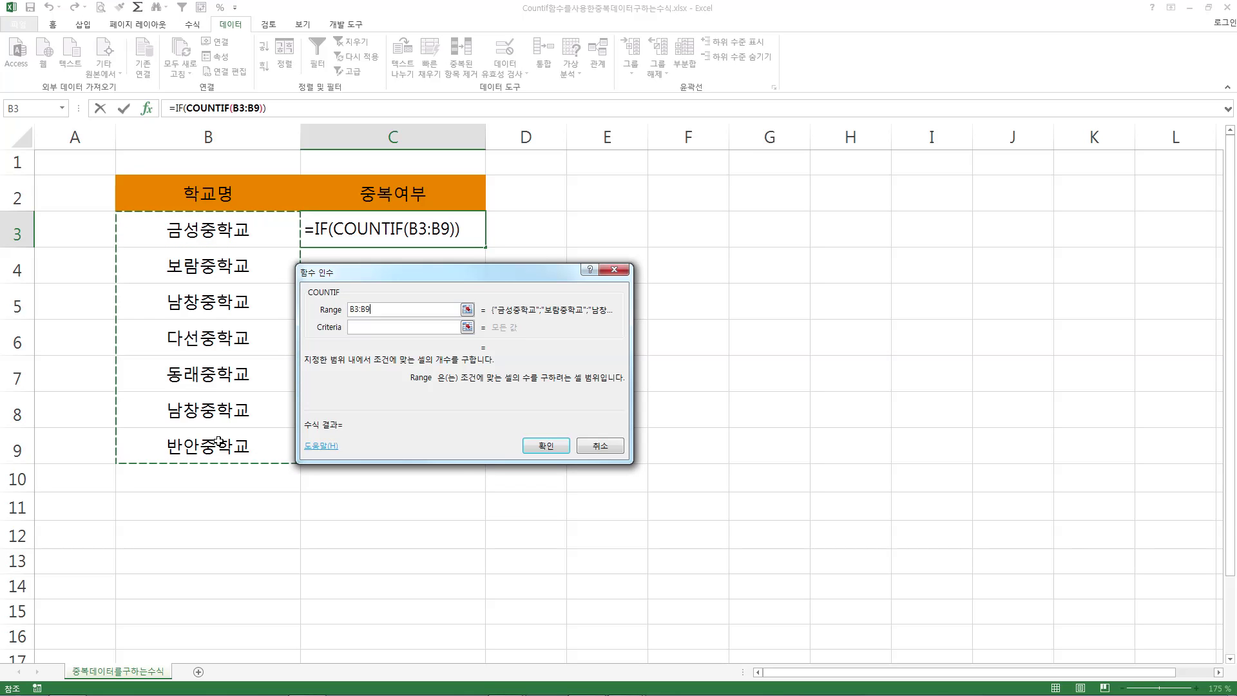
key("F4")
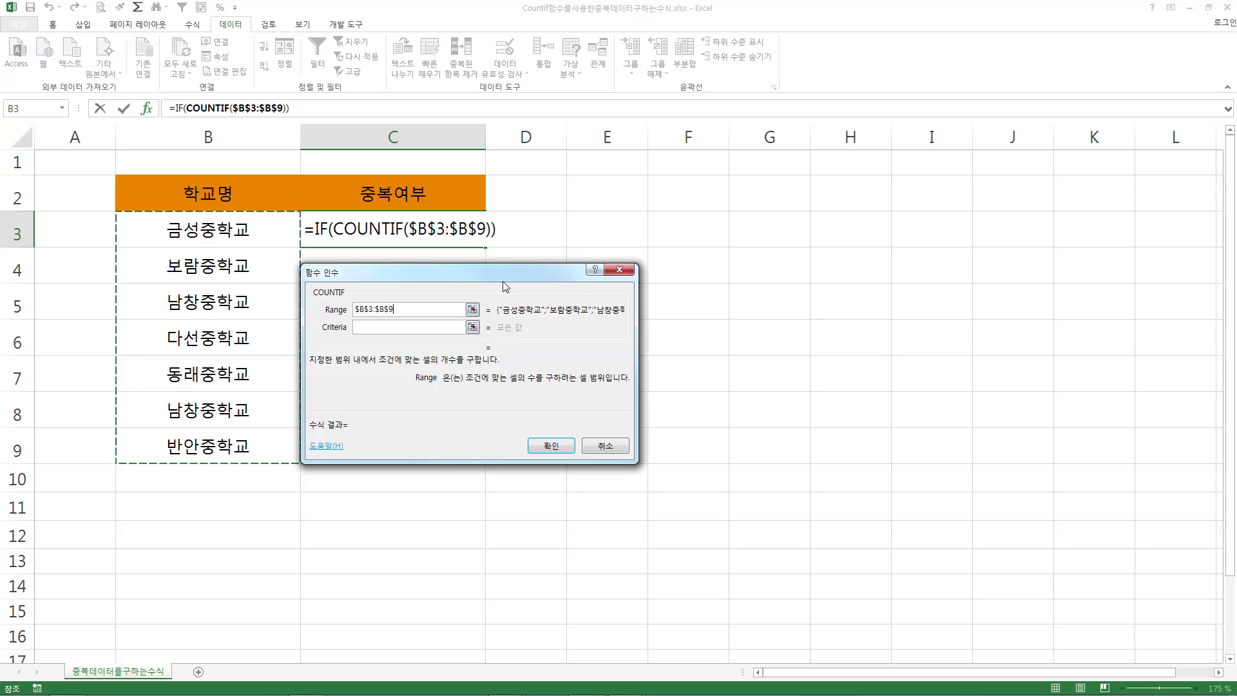
left_click_drag(393, 278, 600, 267)
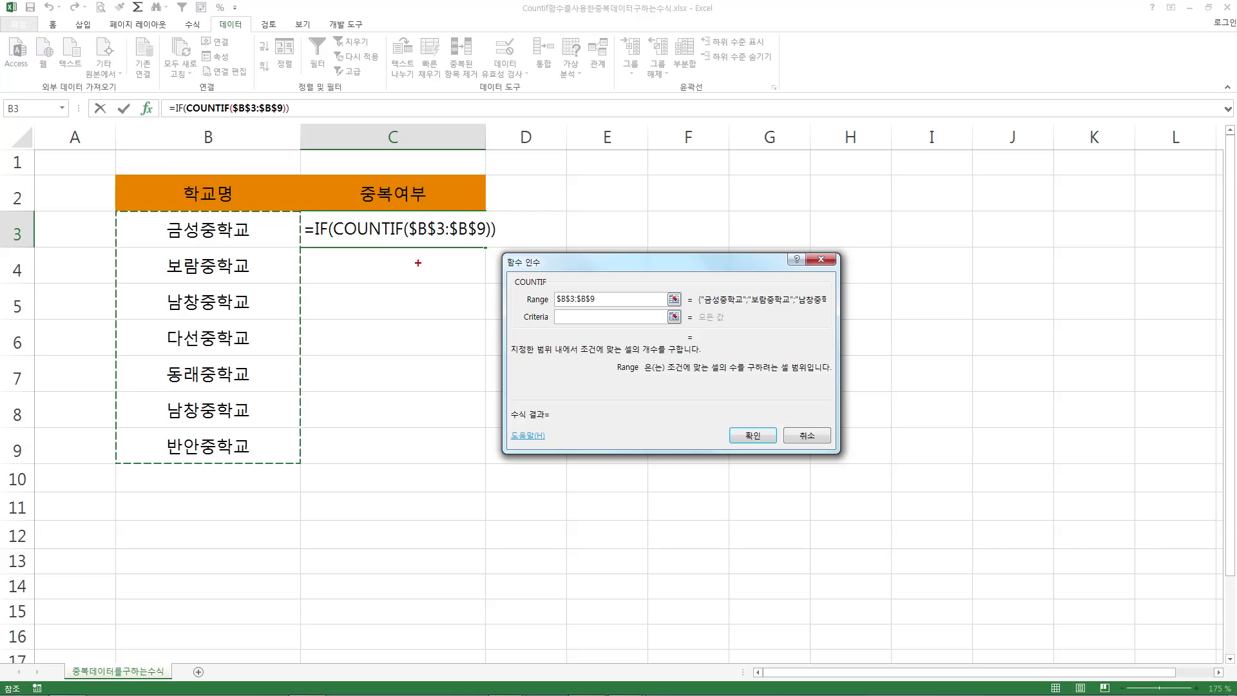
mouse_move(480, 249)
left_mouse_down()
mouse_move(464, 396)
mouse_move(490, 371)
left_mouse_up()
left_click_drag(388, 258, 387, 258)
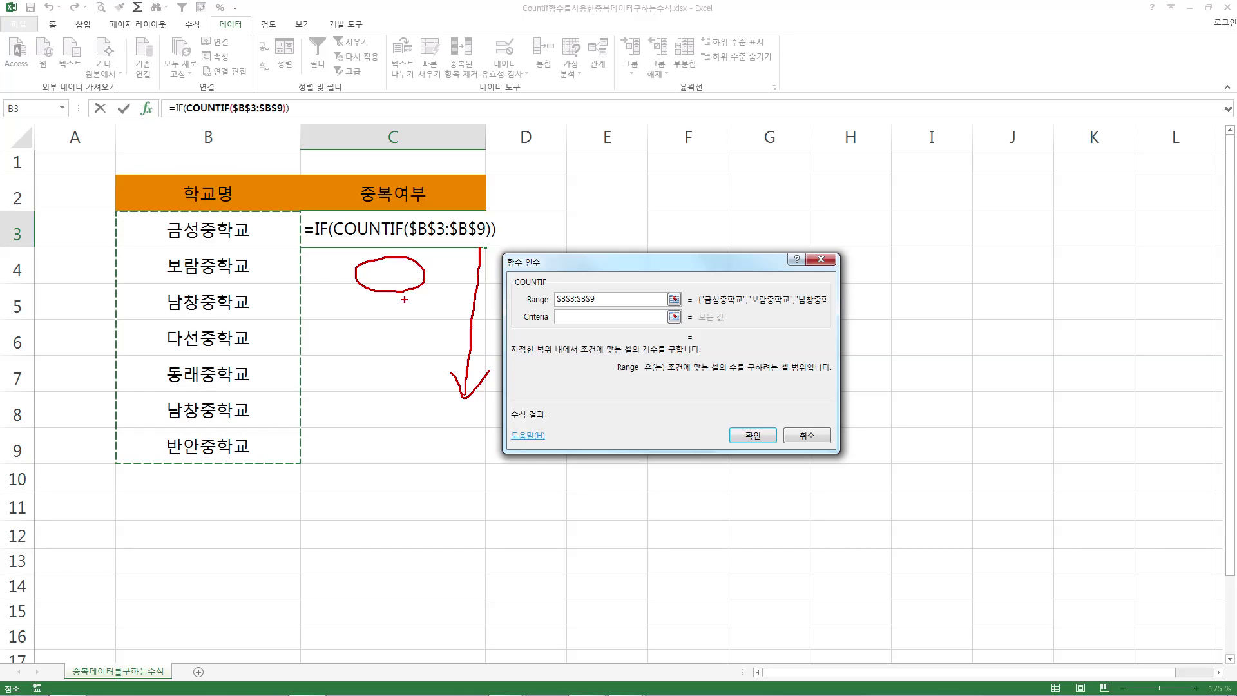
mouse_move(406, 317)
left_mouse_down()
mouse_move(365, 308)
mouse_move(407, 320)
mouse_move(405, 353)
left_mouse_up()
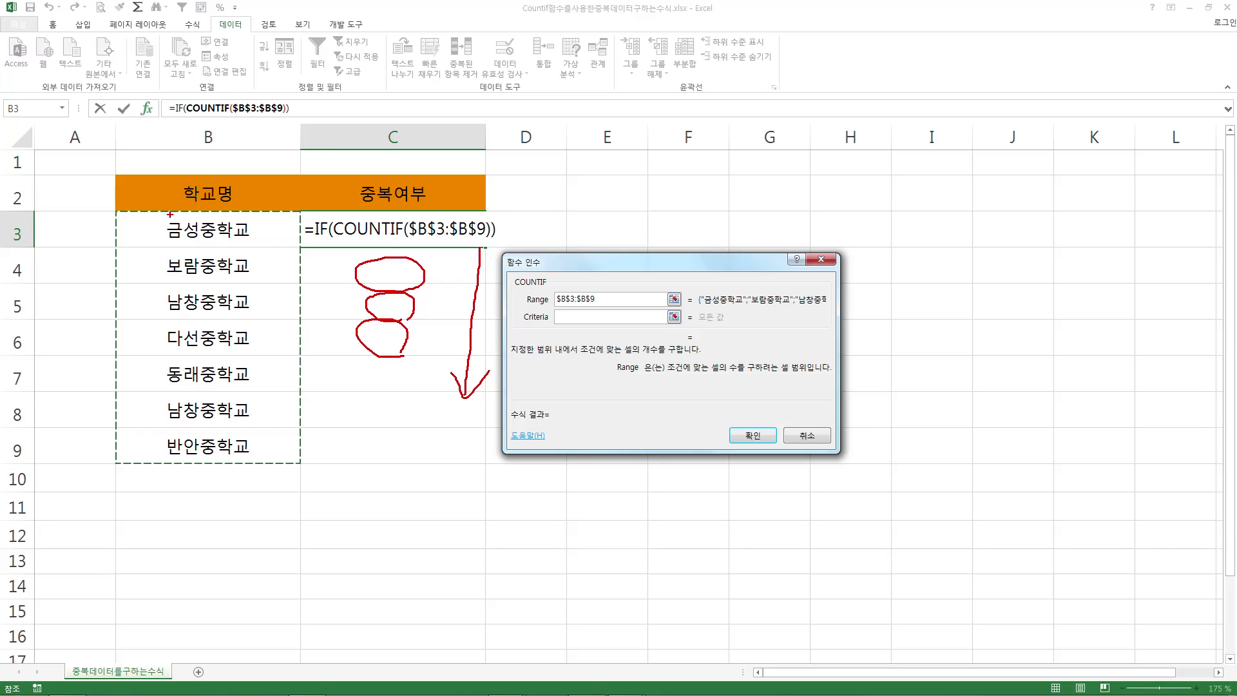
left_click_drag(122, 208, 233, 208)
mouse_move(245, 208)
left_mouse_down()
mouse_move(283, 207)
mouse_move(291, 326)
mouse_move(209, 445)
mouse_move(132, 448)
mouse_move(143, 217)
left_mouse_up()
key("Escape")
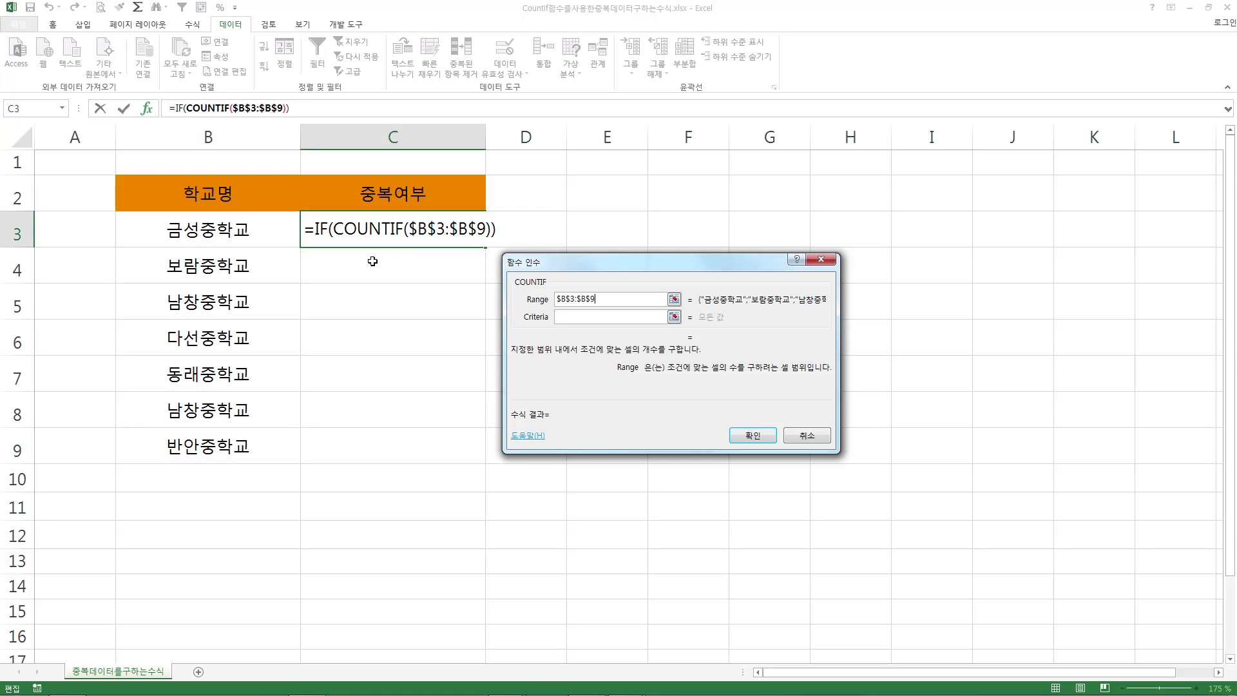
Set the COUNTIF Criteria to B3 and return to the outer IF function's arguments.
left_click(572, 317)
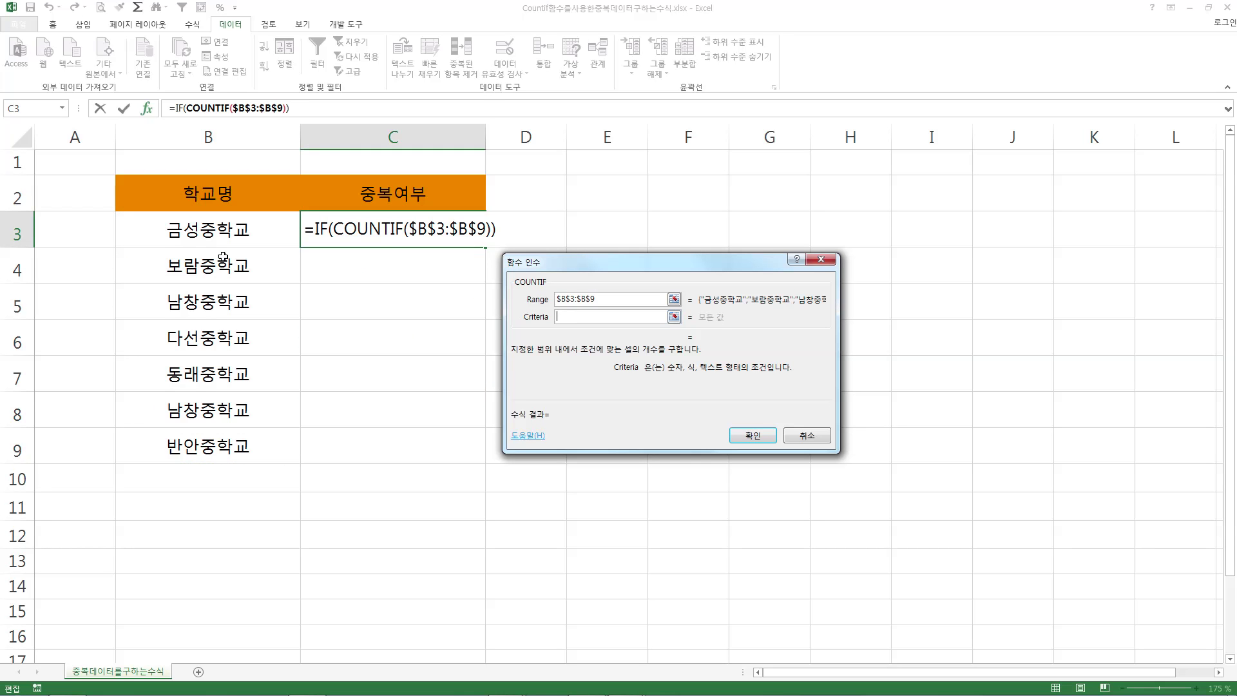
left_click(222, 225)
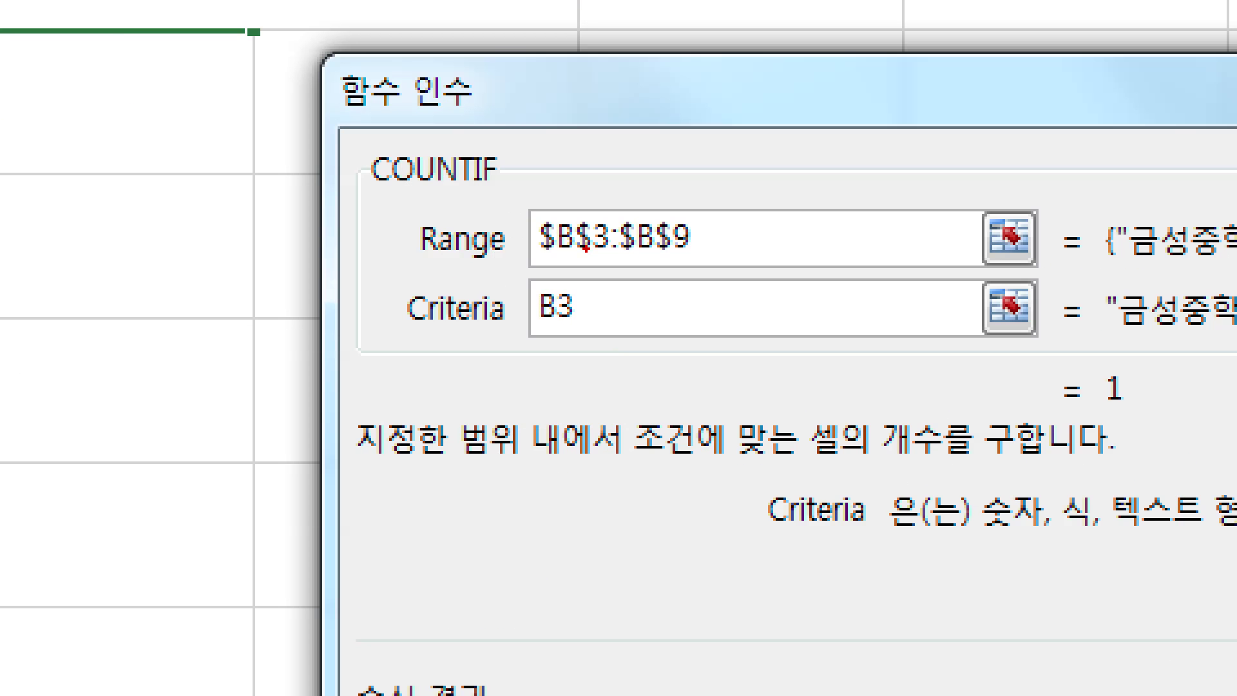
left_click_drag(532, 268, 710, 262)
mouse_move(573, 330)
left_mouse_down()
mouse_move(533, 335)
mouse_move(606, 335)
mouse_move(587, 352)
left_mouse_up()
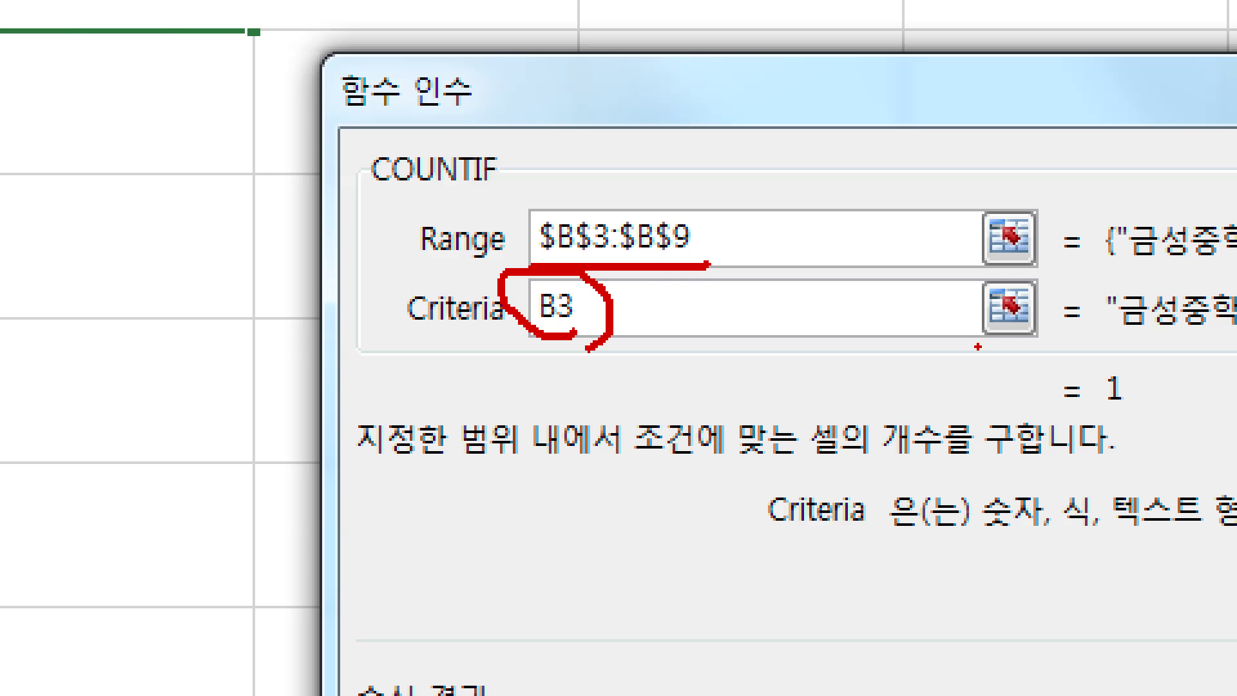
key("Escape")
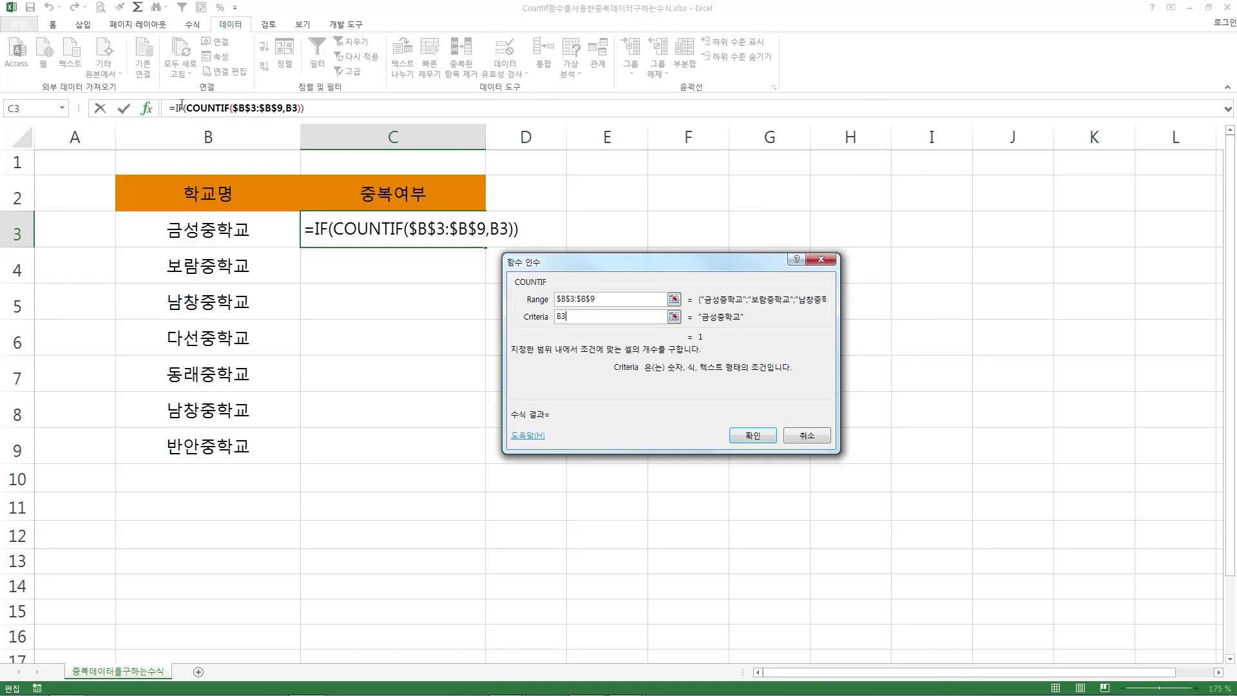
left_click(179, 108)
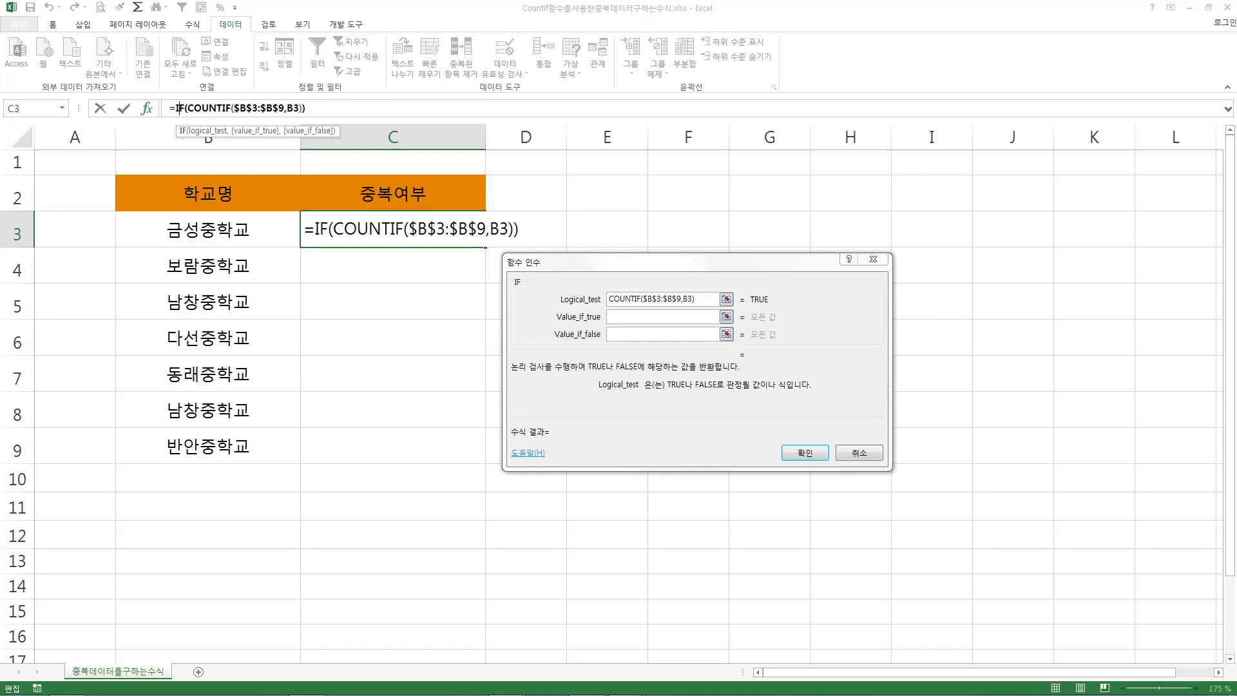
left_click(714, 368)
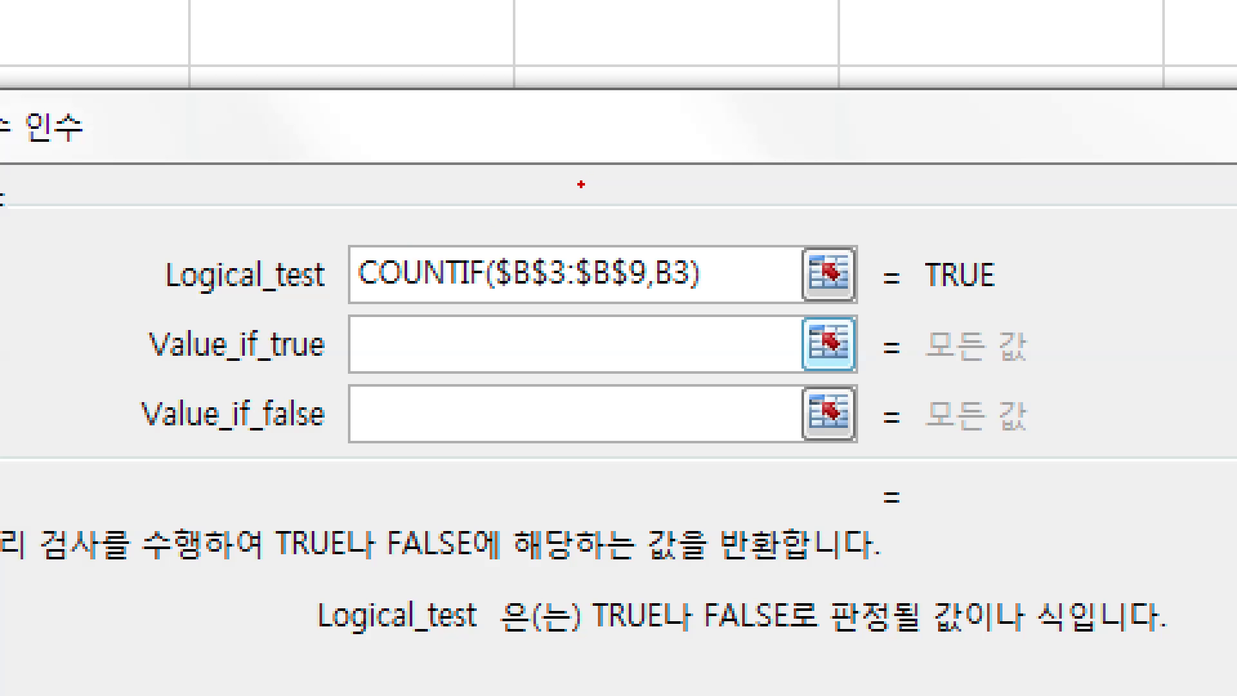
mouse_move(574, 184)
left_mouse_down()
mouse_move(602, 196)
mouse_move(617, 227)
left_mouse_up()
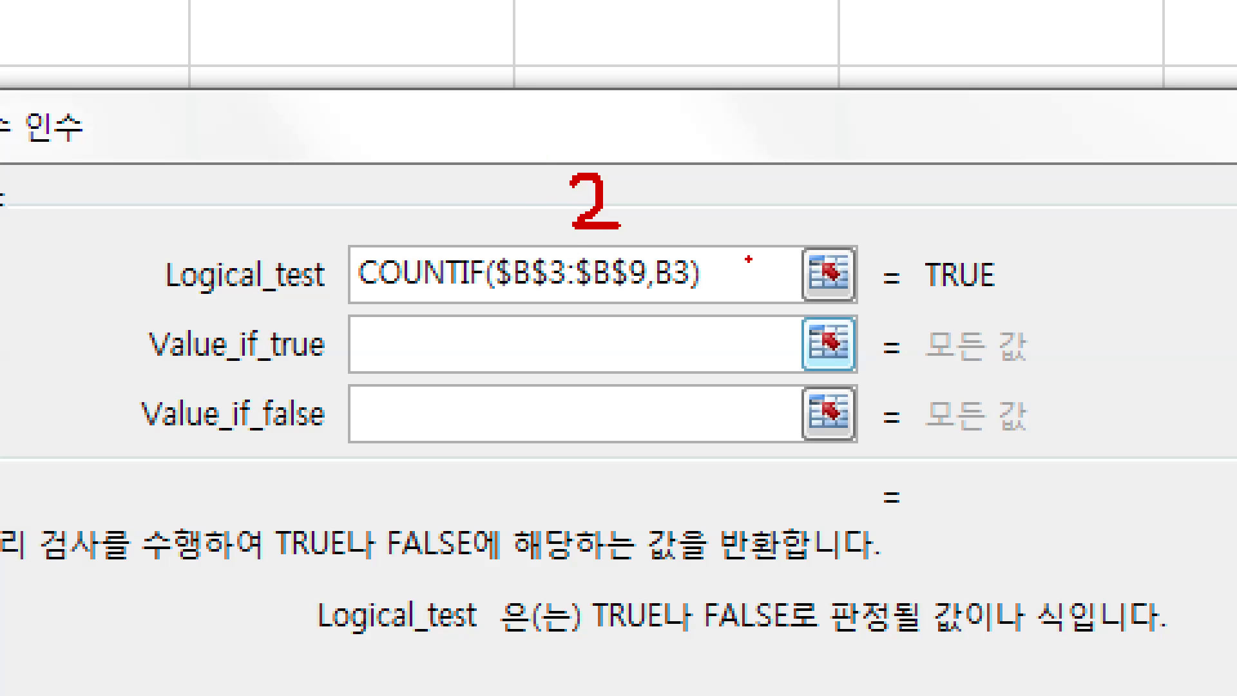
mouse_move(706, 243)
left_mouse_down()
mouse_move(755, 273)
mouse_move(693, 326)
left_mouse_up()
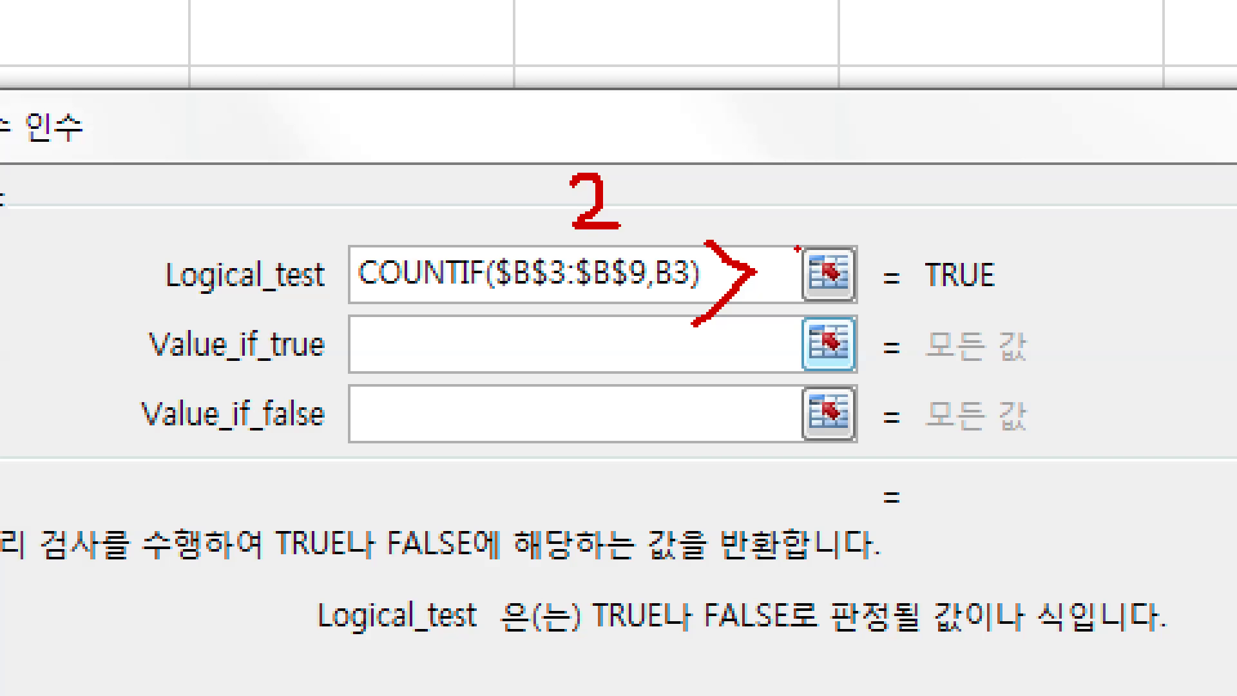
left_click_drag(789, 243, 788, 328)
mouse_move(683, 366)
left_mouse_down()
mouse_move(733, 404)
mouse_move(663, 457)
left_mouse_up()
left_click_drag(768, 368, 807, 367)
left_click_drag(757, 406, 800, 406)
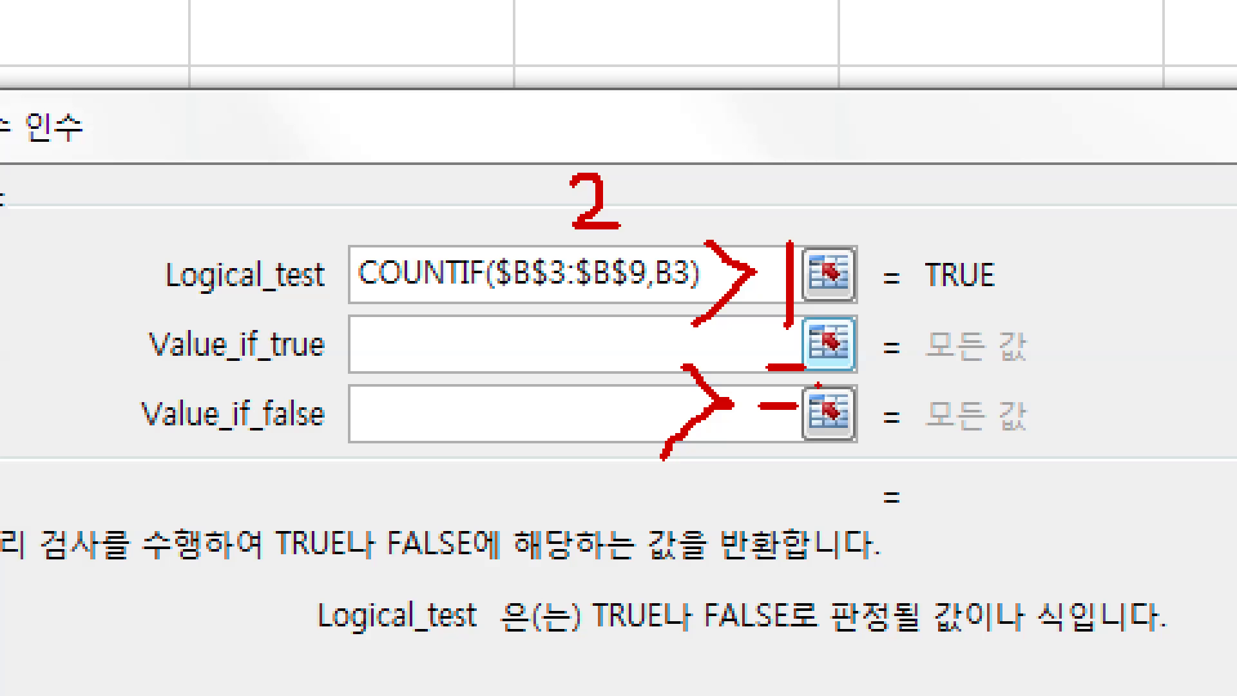
mouse_move(891, 354)
left_mouse_down()
mouse_move(985, 416)
mouse_move(1032, 417)
left_mouse_up()
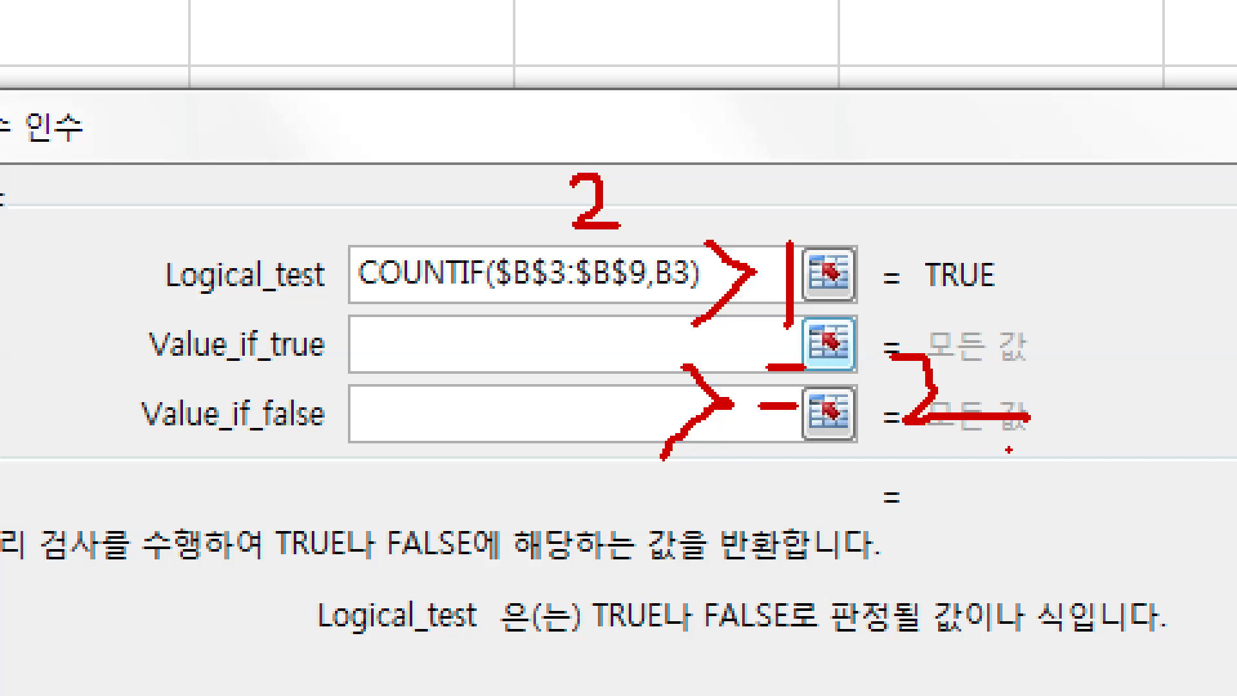
key("Escape")
Complete the IF arguments: append >1 to the COUNTIF Logical_test, with "중복" as Value_if_true and "" as Value_if_false.
left_click(716, 299)
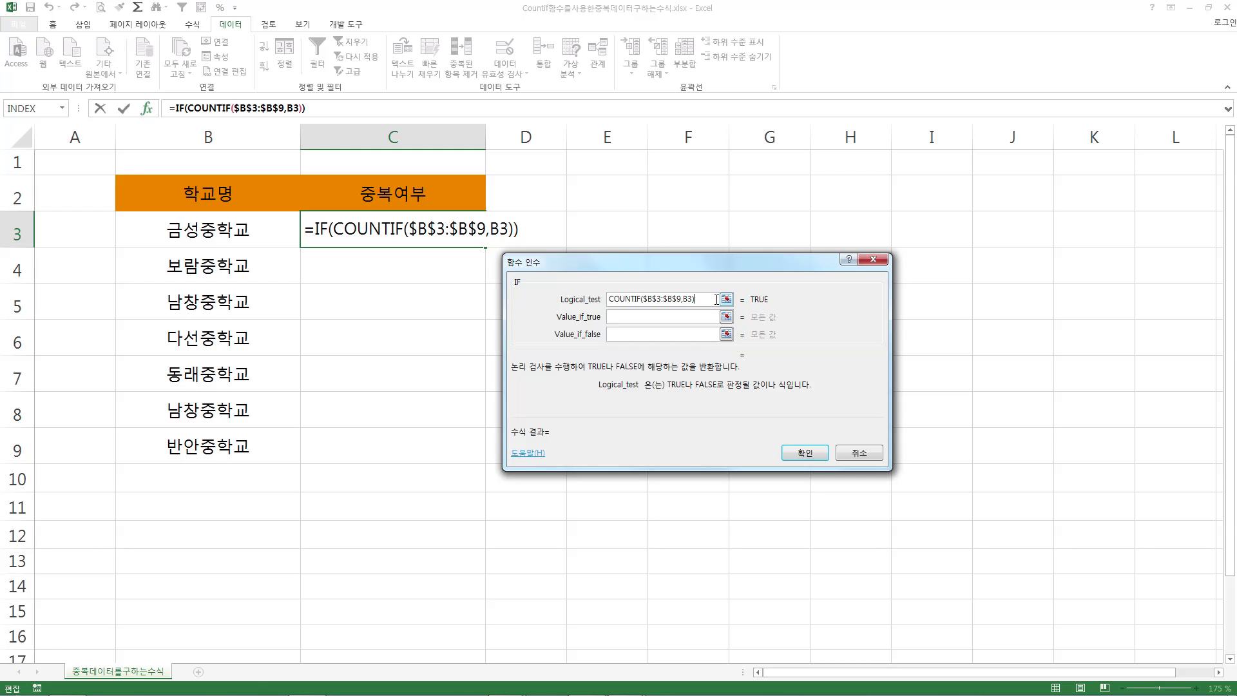
type(">1")
left_click(636, 317)
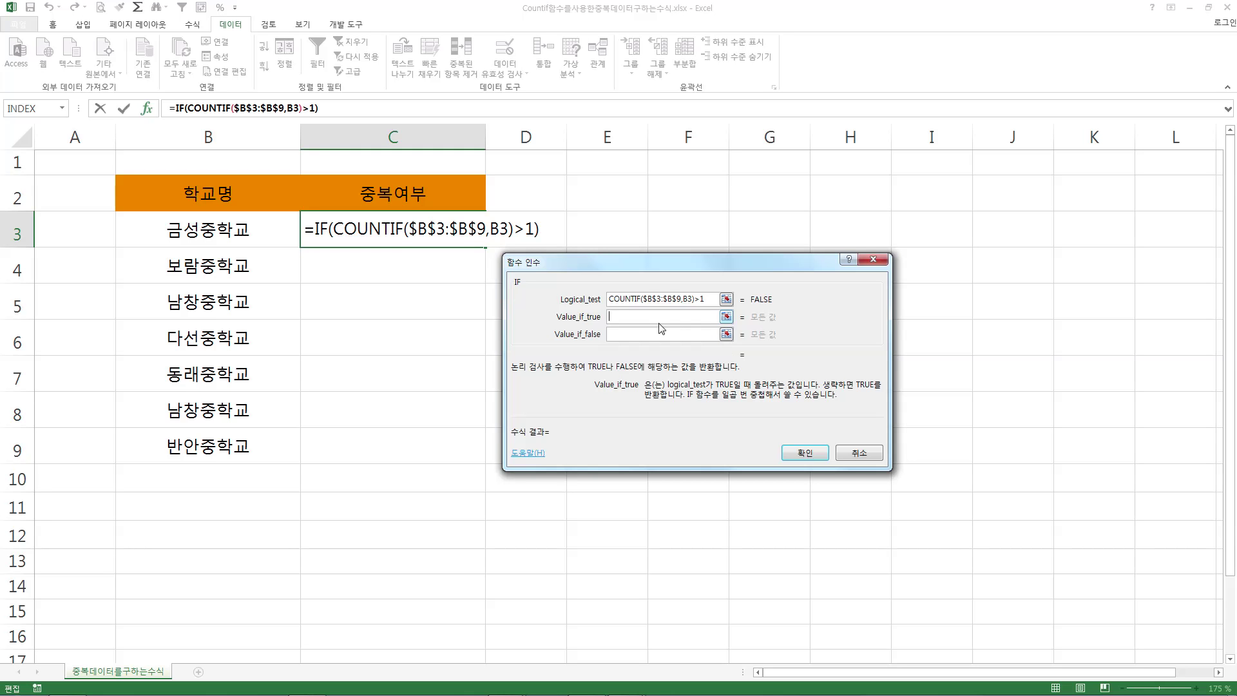
type("중복")
key("Tab")
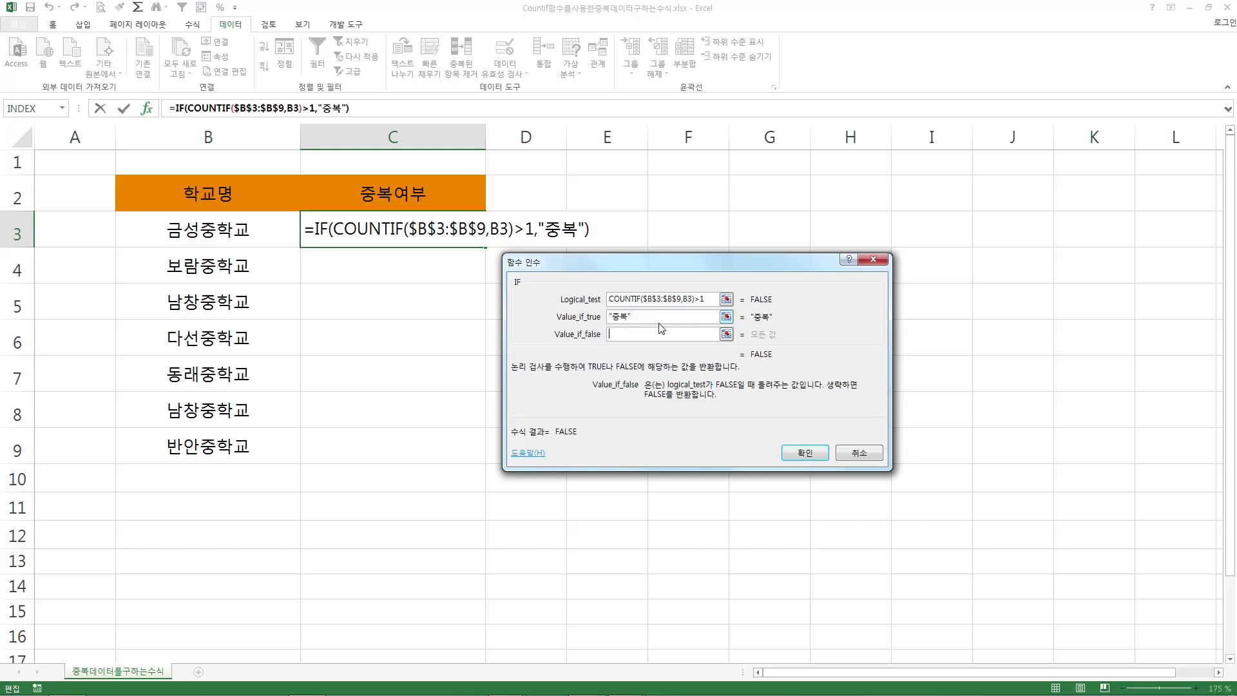
type("\"\"")
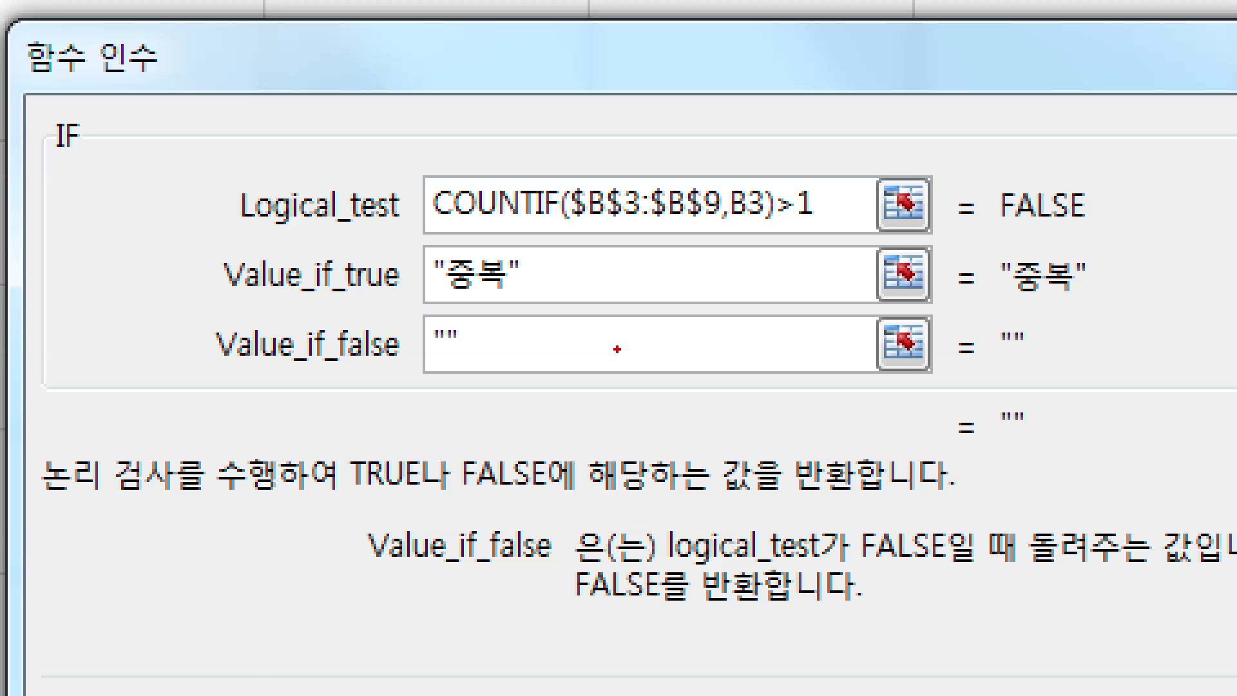
mouse_move(445, 221)
left_mouse_down()
mouse_move(750, 236)
mouse_move(725, 195)
mouse_move(794, 206)
mouse_move(755, 243)
left_mouse_up()
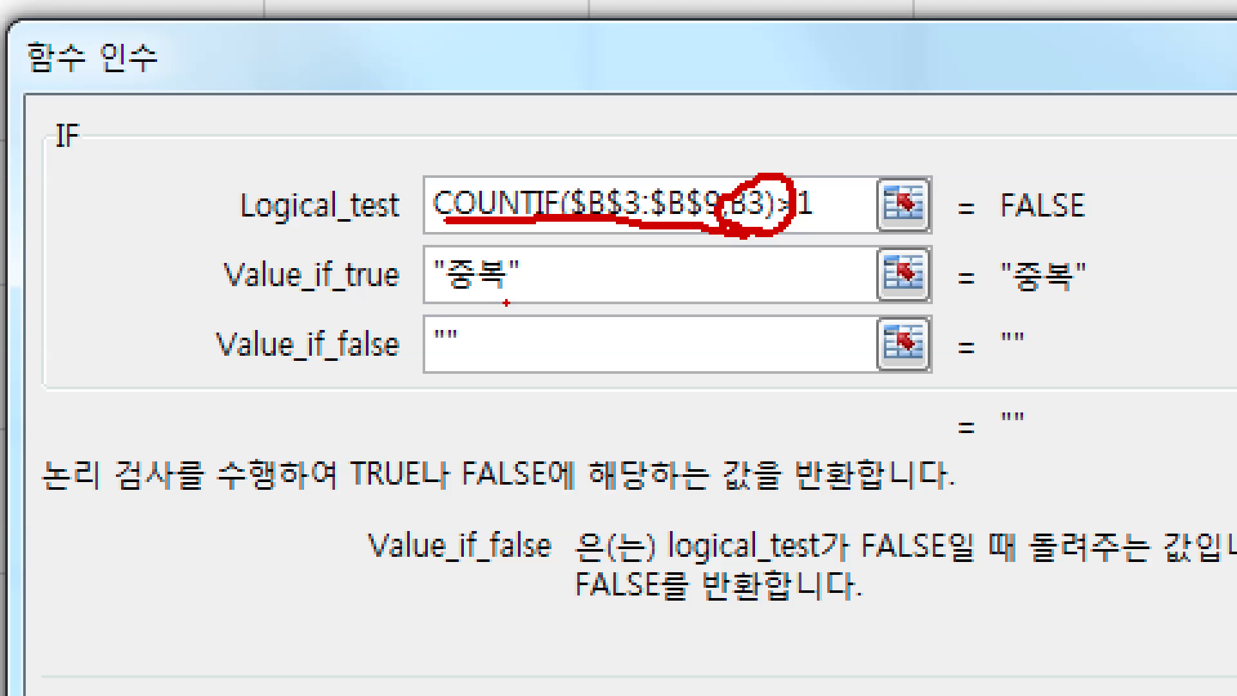
left_click_drag(461, 301, 527, 300)
left_click_drag(444, 375, 496, 375)
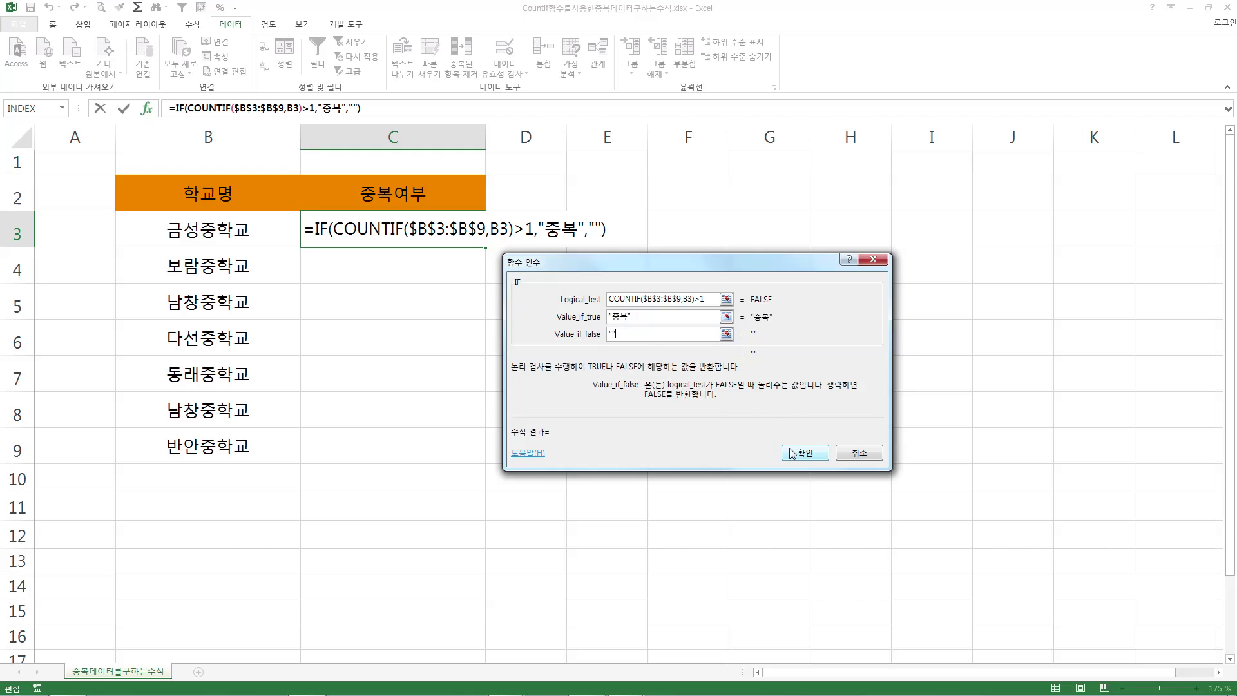
Confirm the IF formula in C3, fill it down through C9, and check the copied results in the 중복여부 column.
left_click(792, 453)
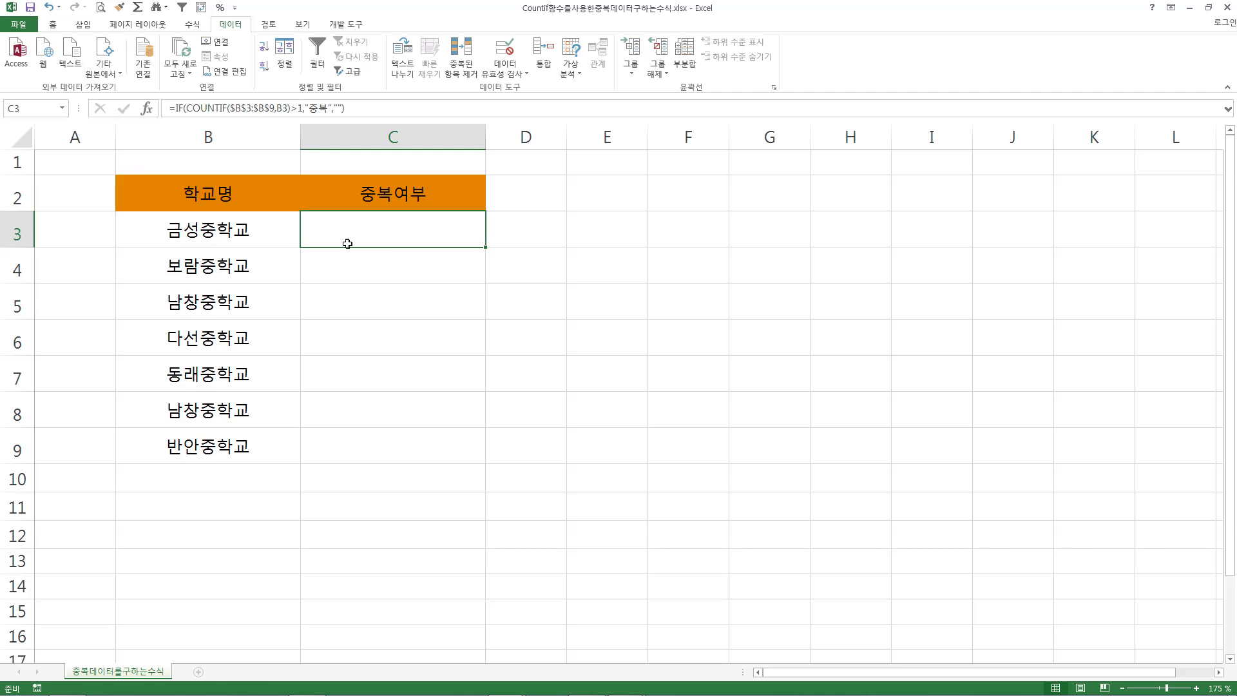
left_click_drag(486, 247, 462, 461)
left_click(428, 380)
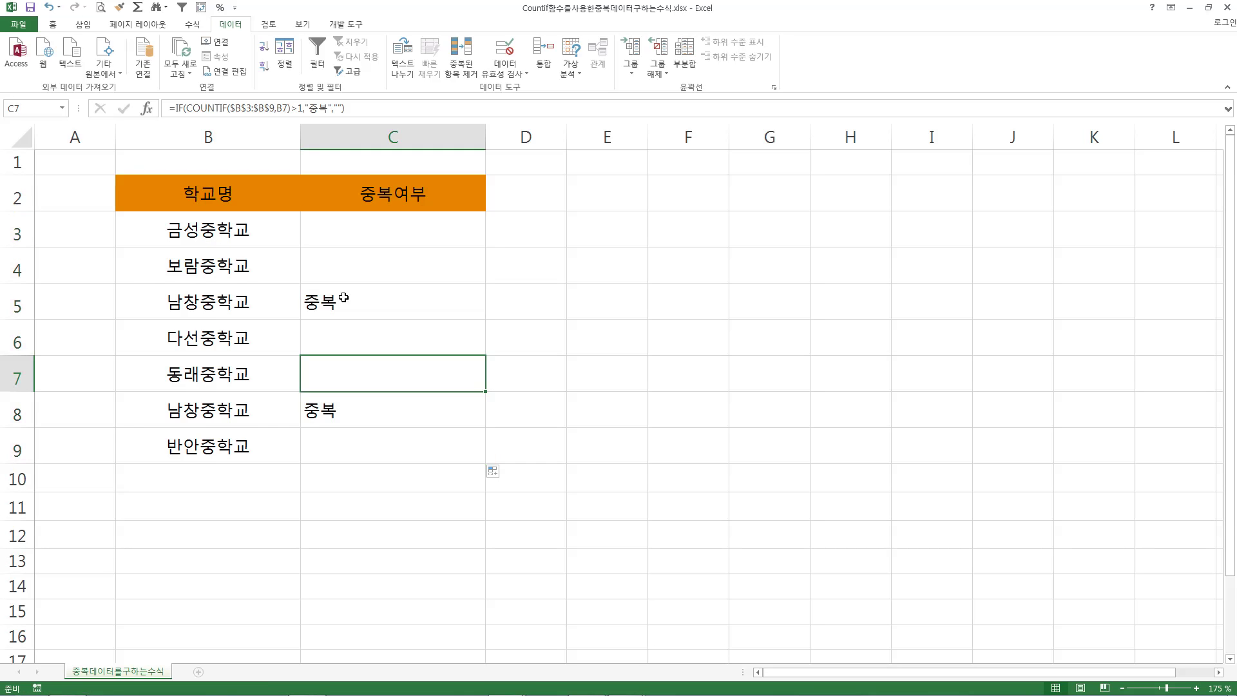
left_click(343, 296)
left_click(359, 412)
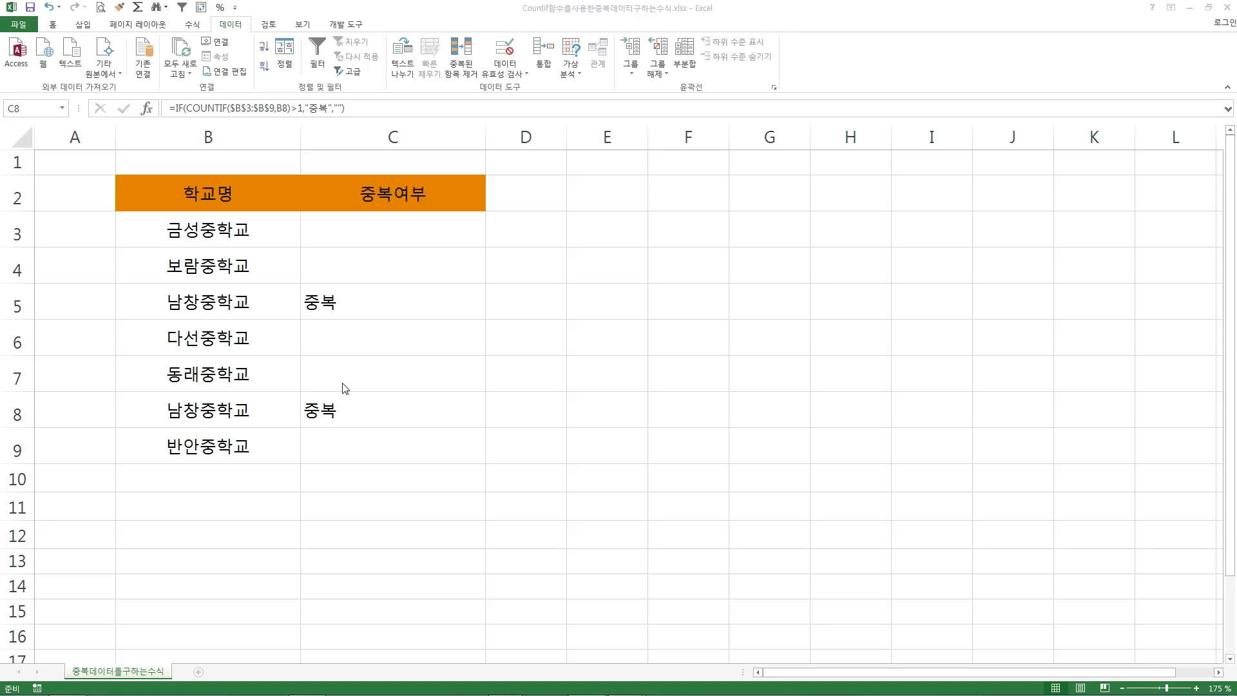
mouse_move(359, 298)
left_mouse_down()
mouse_move(365, 308)
mouse_move(375, 288)
left_mouse_up()
left_click_drag(361, 380, 389, 377)
mouse_move(238, 310)
left_mouse_down()
mouse_move(172, 302)
mouse_move(226, 318)
left_mouse_up()
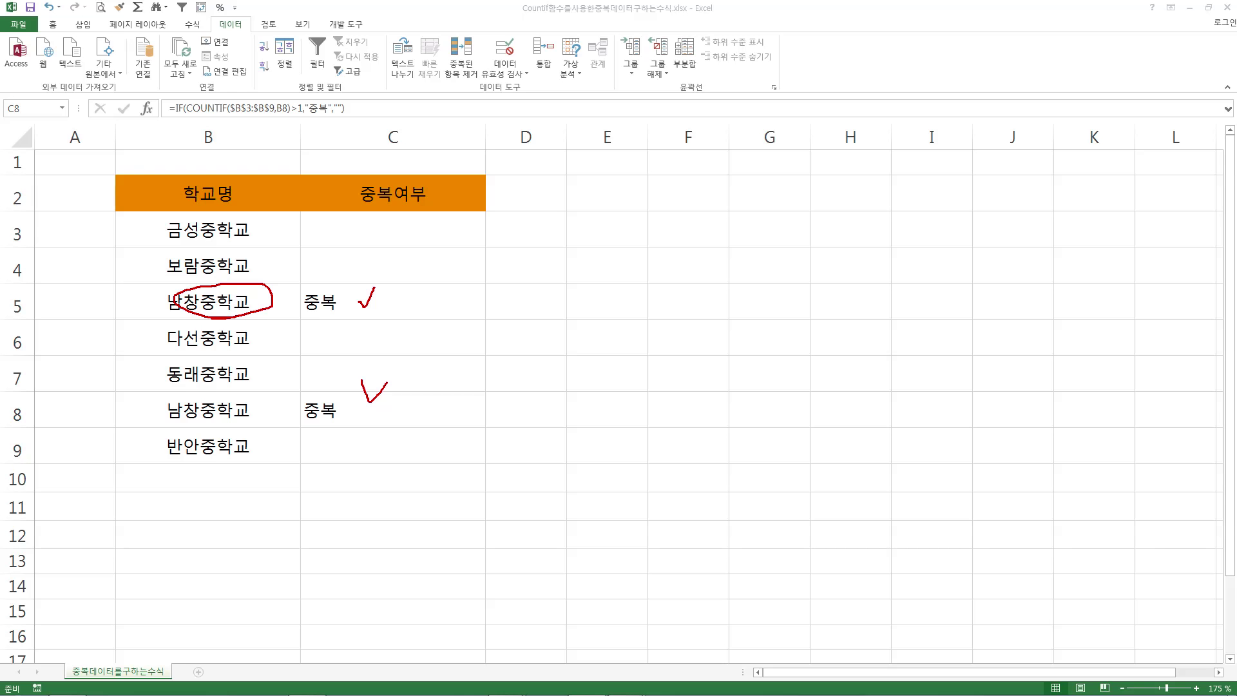
mouse_move(233, 406)
left_mouse_down()
mouse_move(253, 412)
mouse_move(208, 436)
left_mouse_up()
left_click_drag(835, 338, 739, 307)
mouse_move(861, 277)
left_mouse_down()
mouse_move(880, 315)
mouse_move(759, 318)
mouse_move(863, 281)
mouse_move(825, 327)
left_mouse_up()
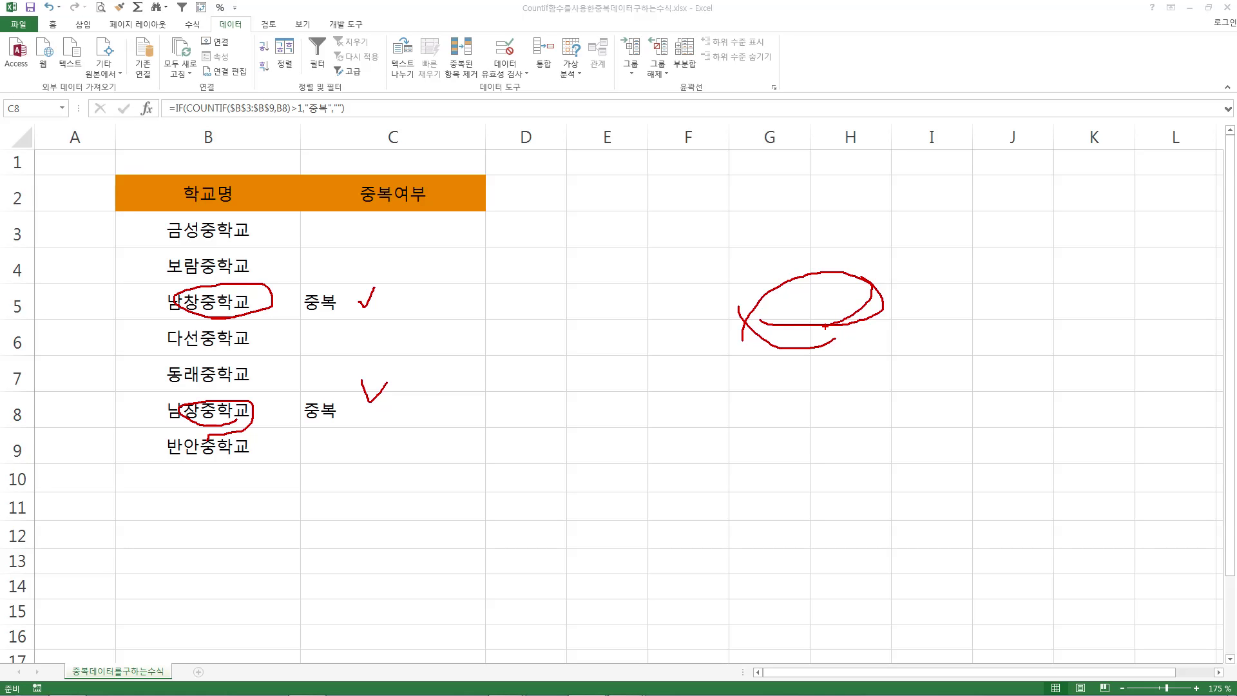
key("Escape")
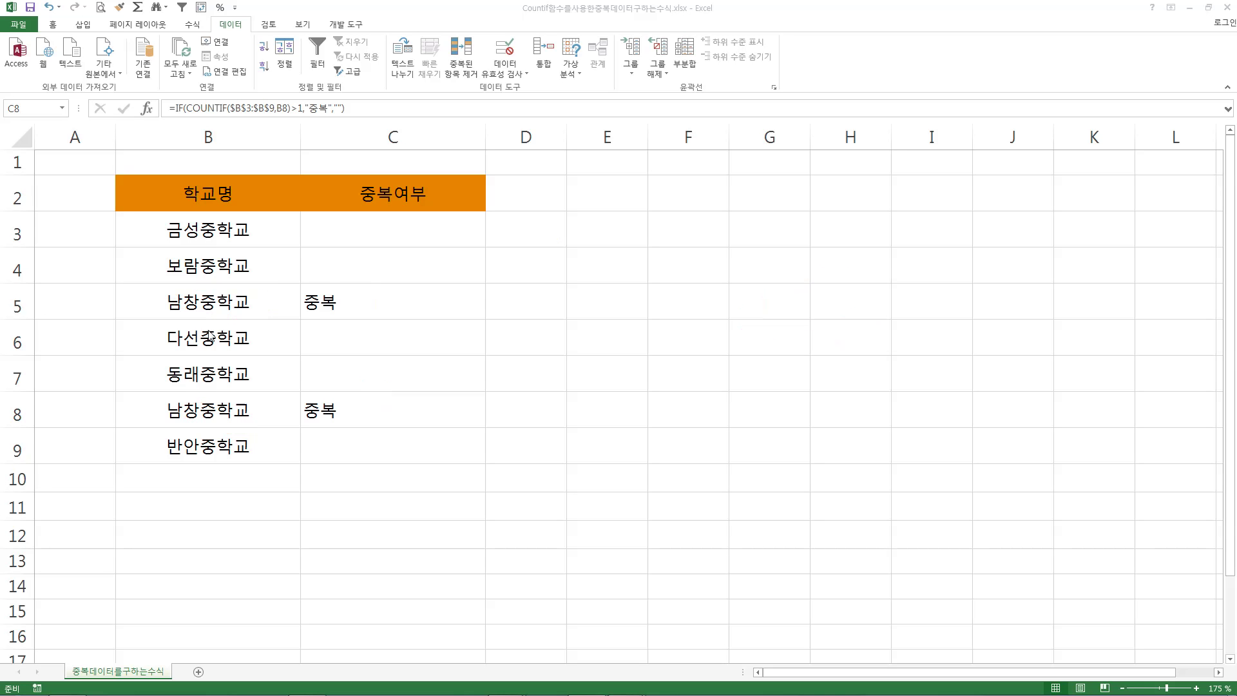
Reopen the IF function's arguments for cell C3, review the COUNTIF Logical_test, and close the dialog.
left_click(339, 232)
left_click(147, 110)
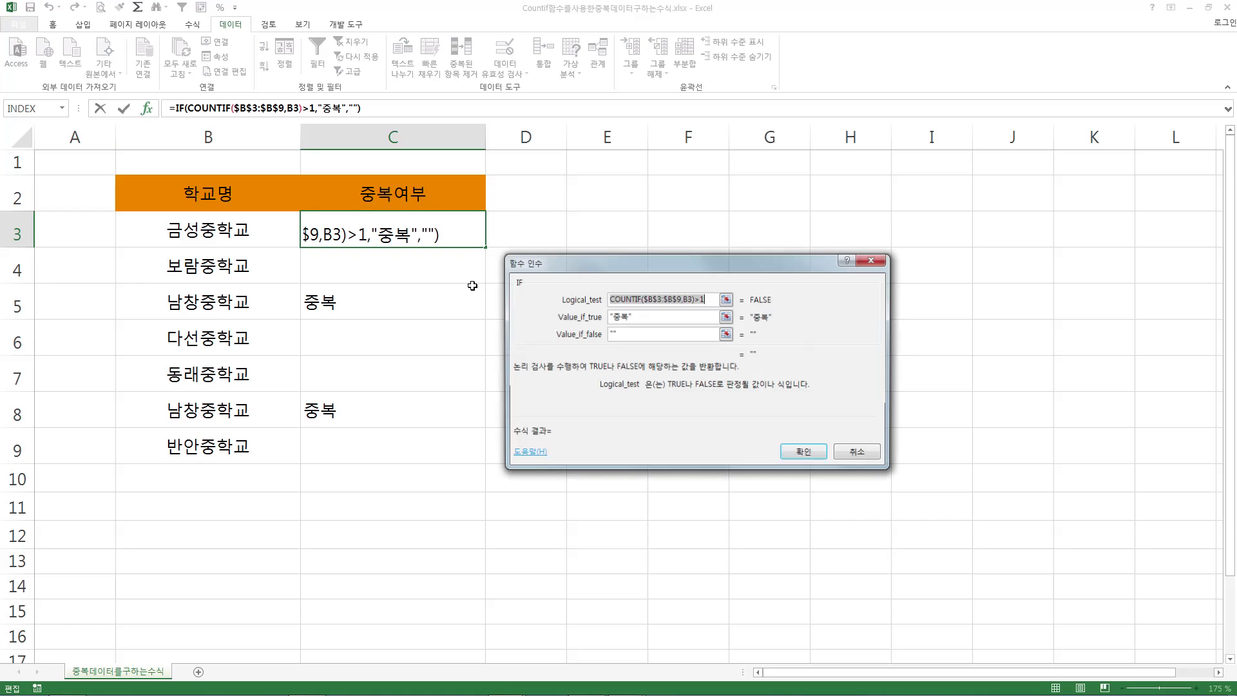
left_click(707, 299)
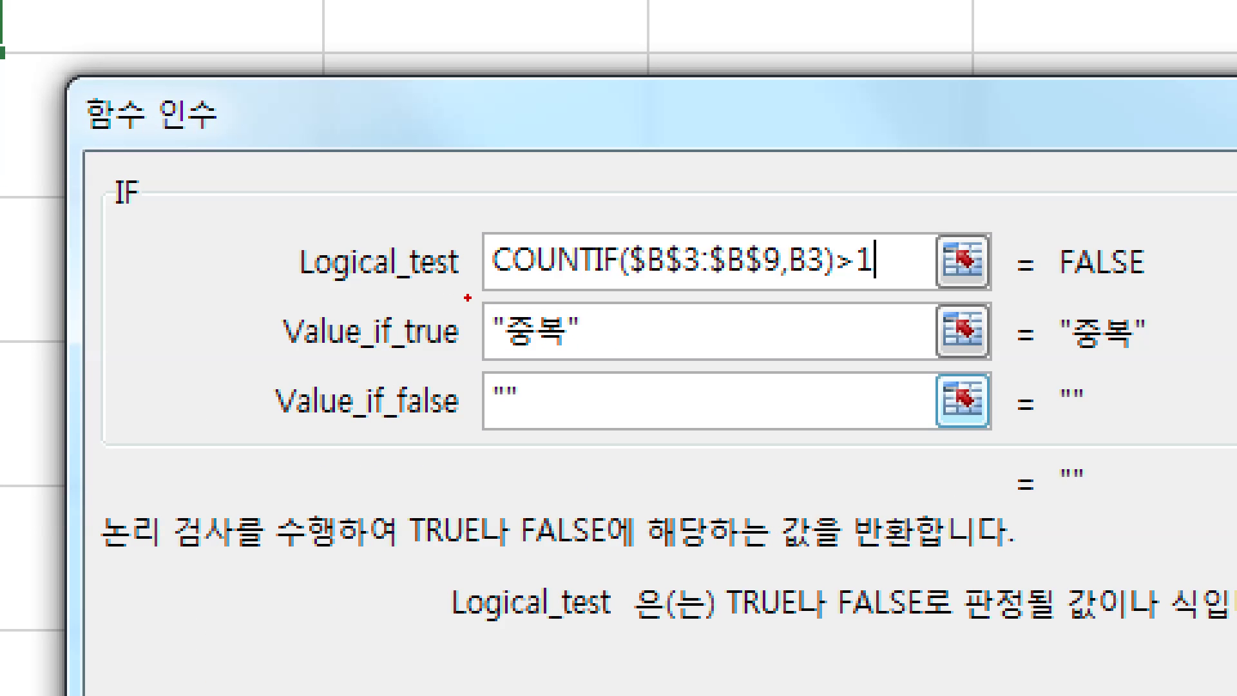
left_click_drag(483, 298, 919, 280)
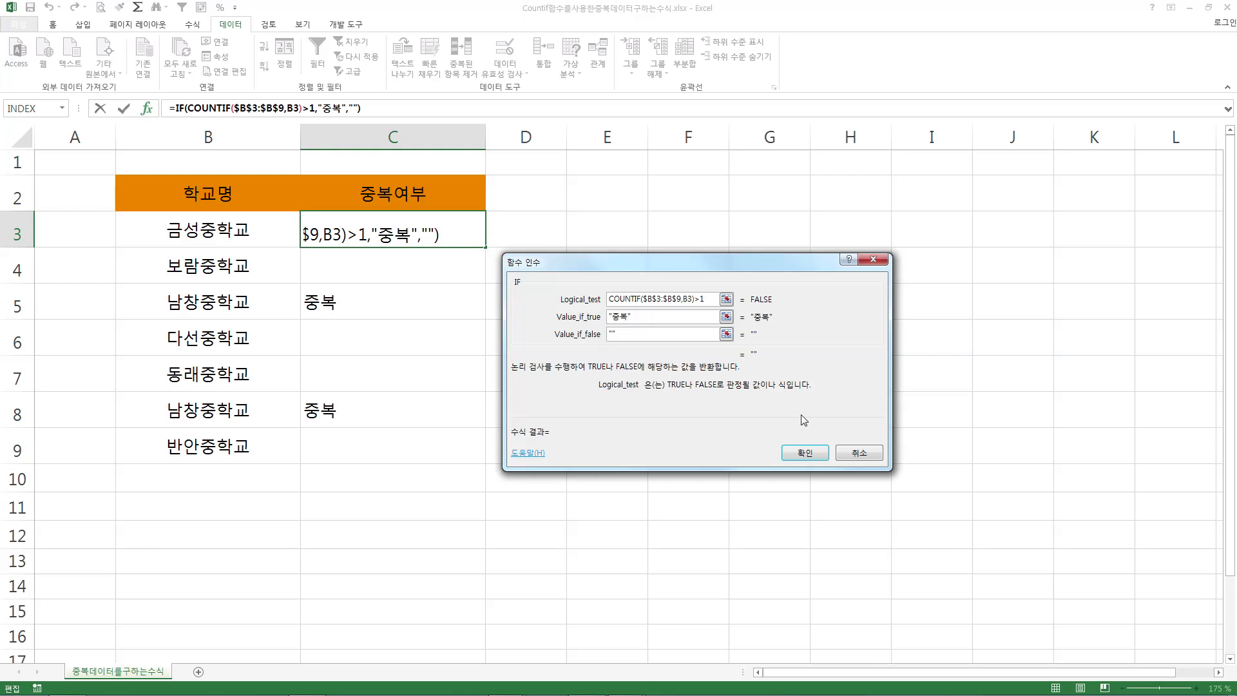
left_click(802, 453)
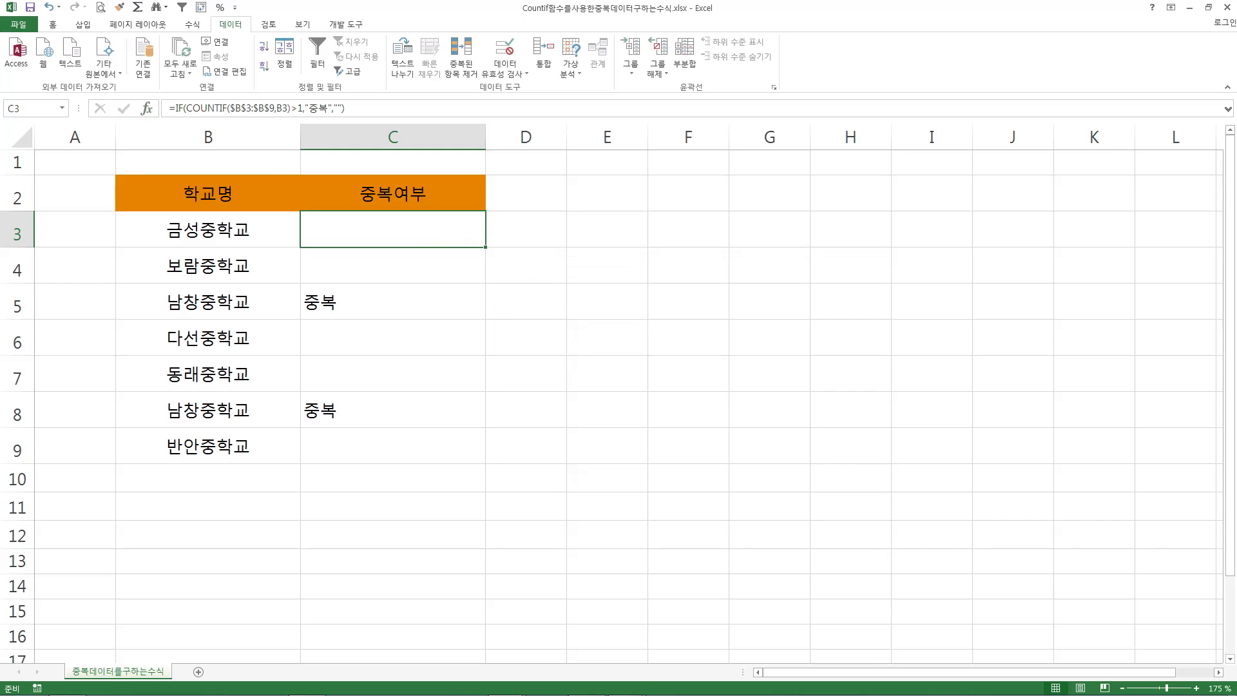